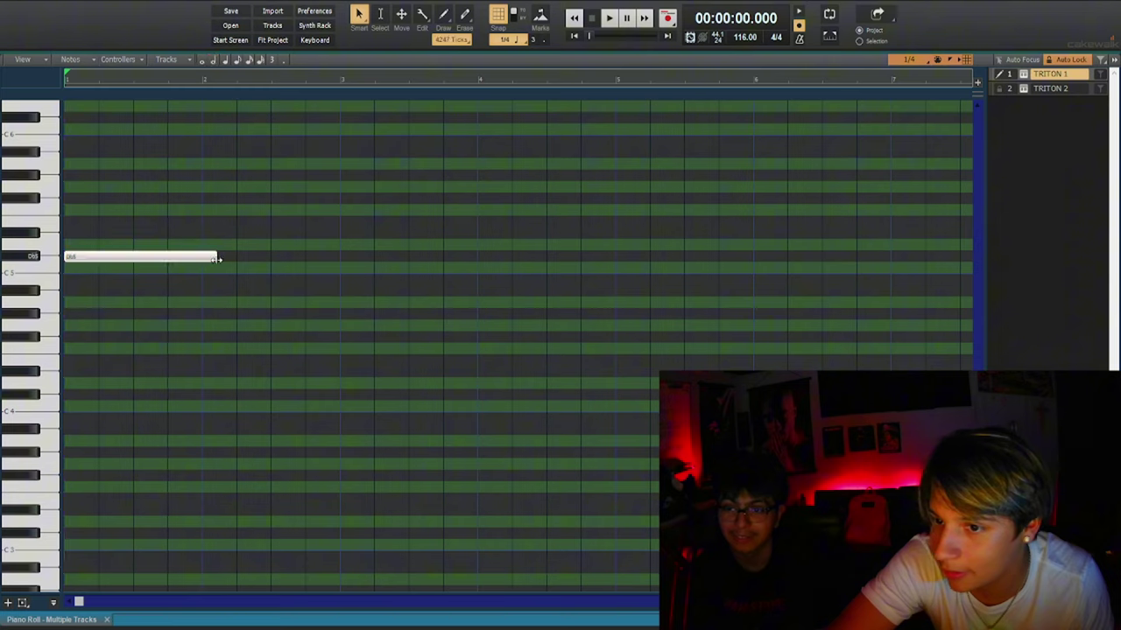
Trim the opening Db5 note to one whole bar and duplicate it so the copy fills bar 2.
{"action": "key", "text": "space"}
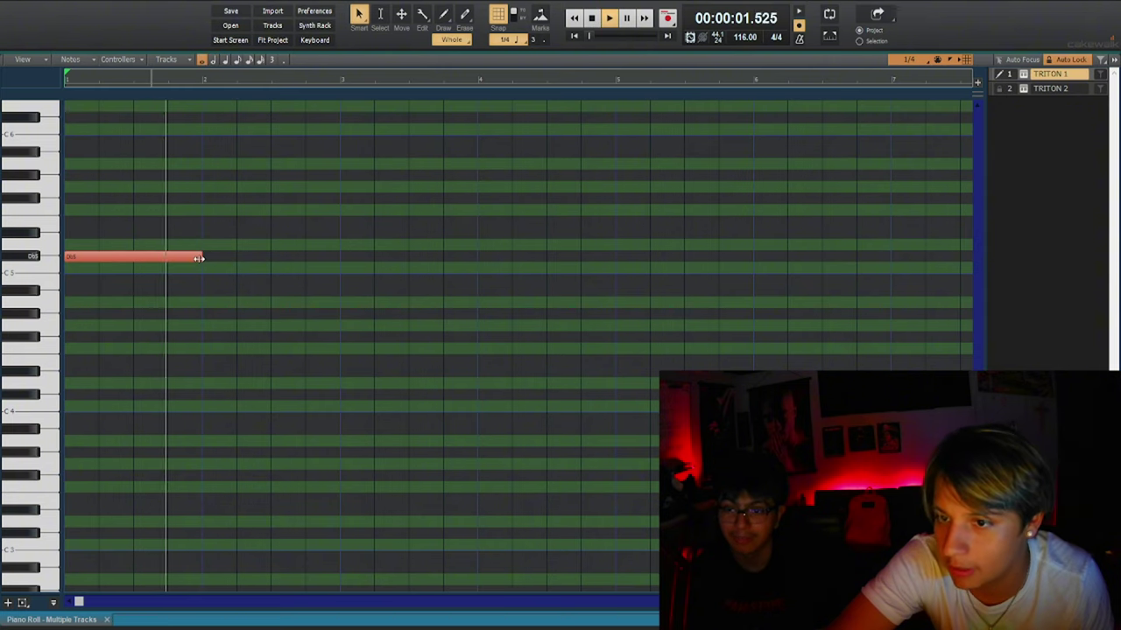
{"action": "key", "text": "w"}
{"action": "key", "text": "space"}
{"action": "key", "text": "ctrl+d"}
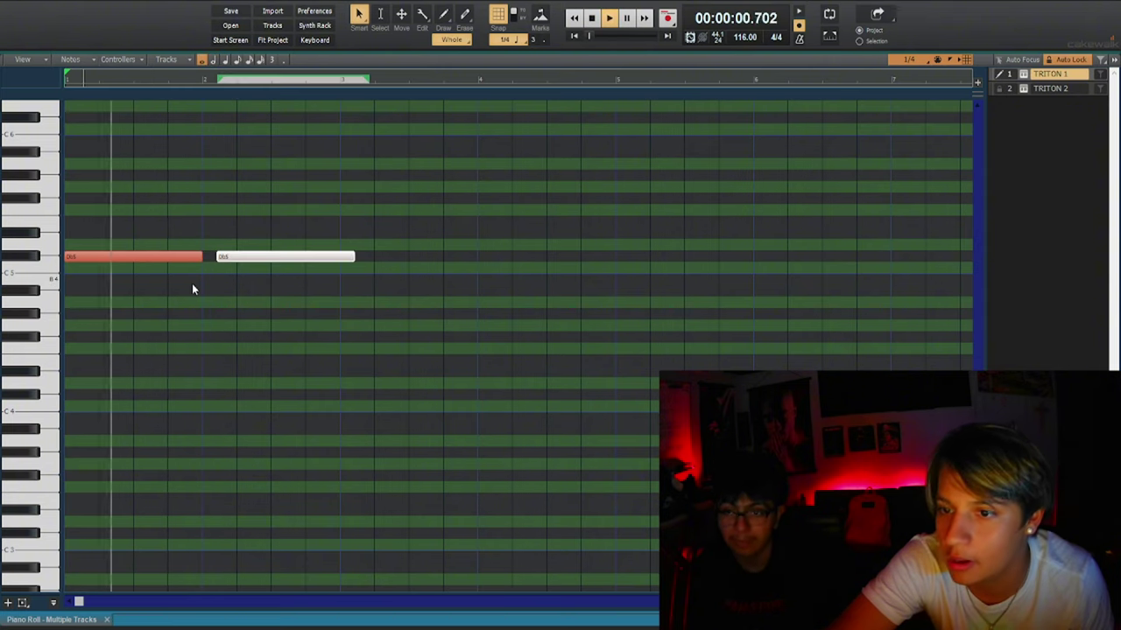
{"action": "key", "text": "w"}
{"action": "key", "text": "space"}
{"action": "left_click_drag", "start_coordinate": [246, 260], "coordinate": [232, 260]}
{"action": "key", "text": "w"}
Duplicate the two Db5 notes and align the copies to fill bars 3 and 4.
{"action": "mouse_move", "coordinate": [179, 235]}
{"action": "left_mouse_down"}
{"action": "mouse_move", "coordinate": [191, 263]}
{"action": "mouse_move", "coordinate": [266, 288]}
{"action": "left_mouse_up"}
{"action": "key", "text": "ctrl+d"}
{"action": "key", "text": "w"}
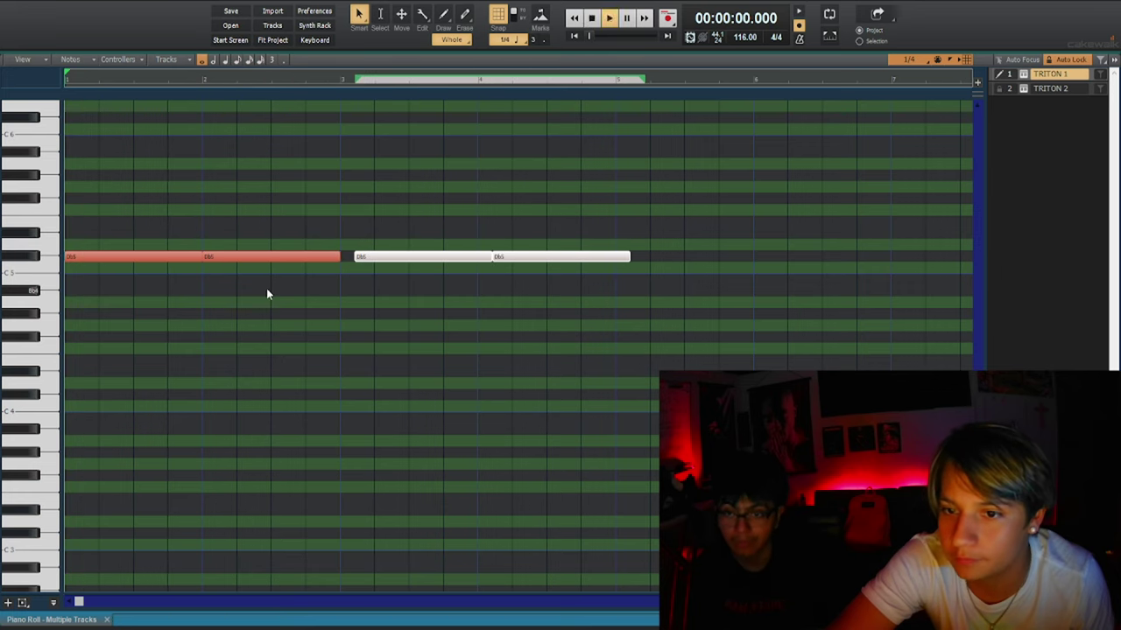
{"action": "key", "text": "space"}
{"action": "key", "text": "space"}
{"action": "left_click_drag", "start_coordinate": [380, 258], "coordinate": [364, 257]}
{"action": "key", "text": "w"}
Loop playback over bars 1 to 4, keeping the TRITON 1 Db5 notes only in bars 1 and 3.
{"action": "key", "text": "d"}
{"action": "key", "text": "ctrl+a"}
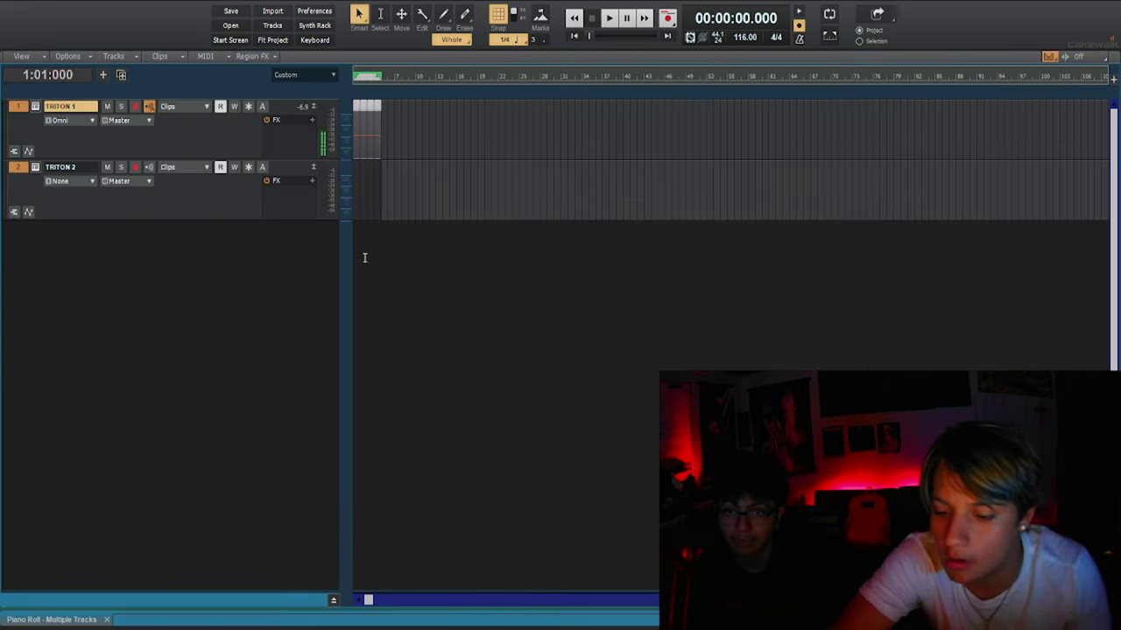
{"action": "key", "text": "shift+l"}
{"action": "scroll", "coordinate": [365, 257], "scroll_direction": "up", "scroll_amount": 8}
{"action": "key", "text": "Down"}
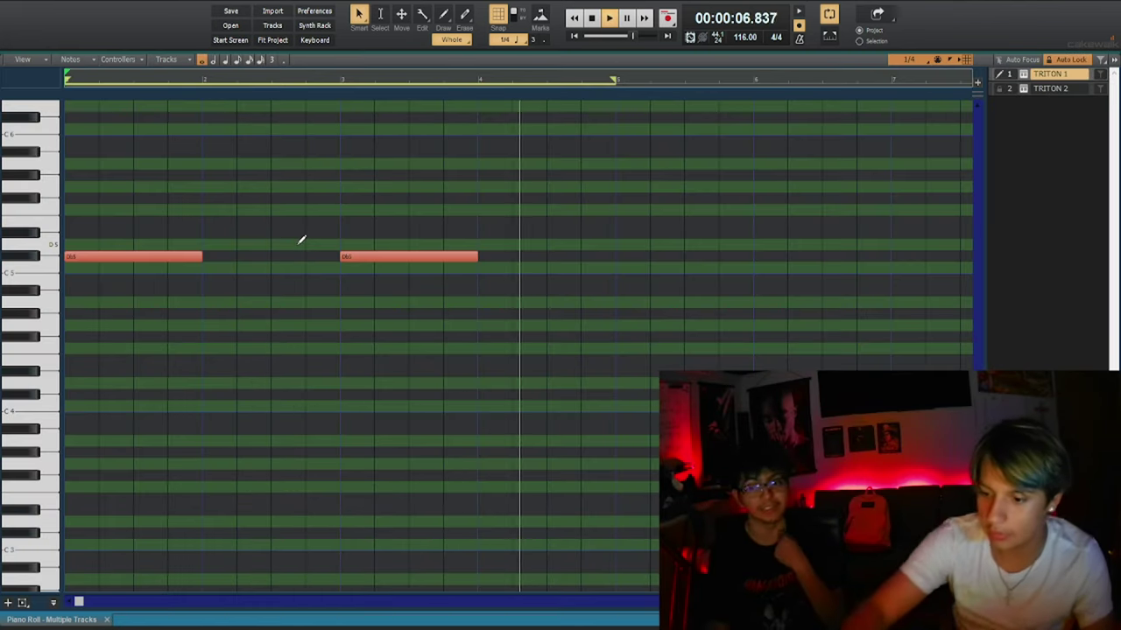
Draw a four-bar Db5 note from bar 1 on the TRITON 2 track and play it with TRITON 1.
{"action": "key", "text": "alt+1"}
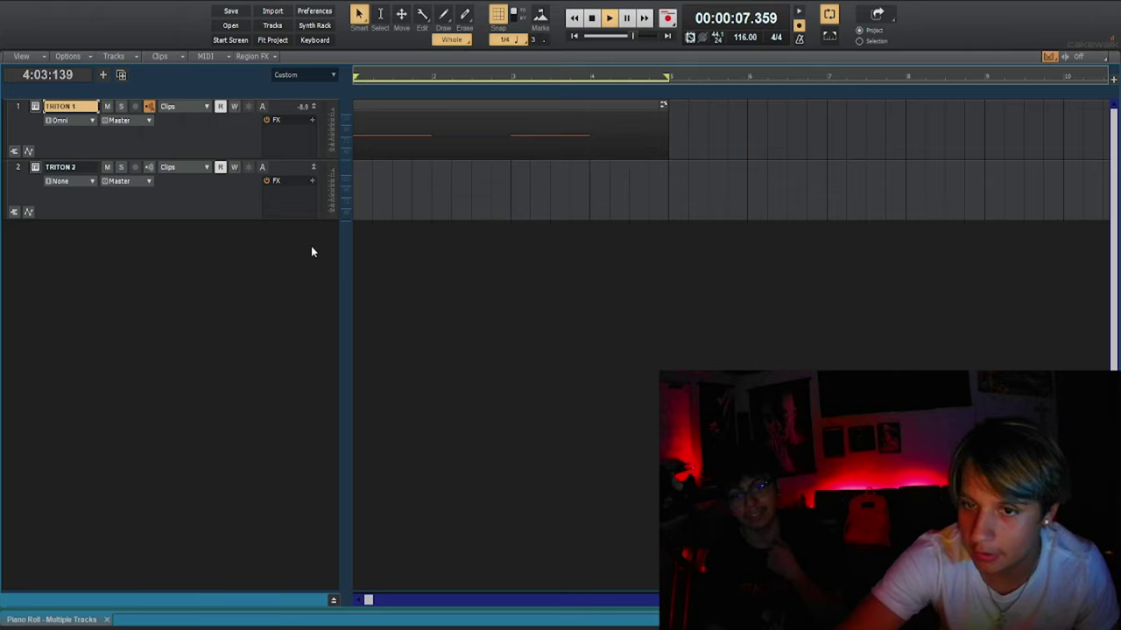
{"action": "left_click", "coordinate": [219, 204]}
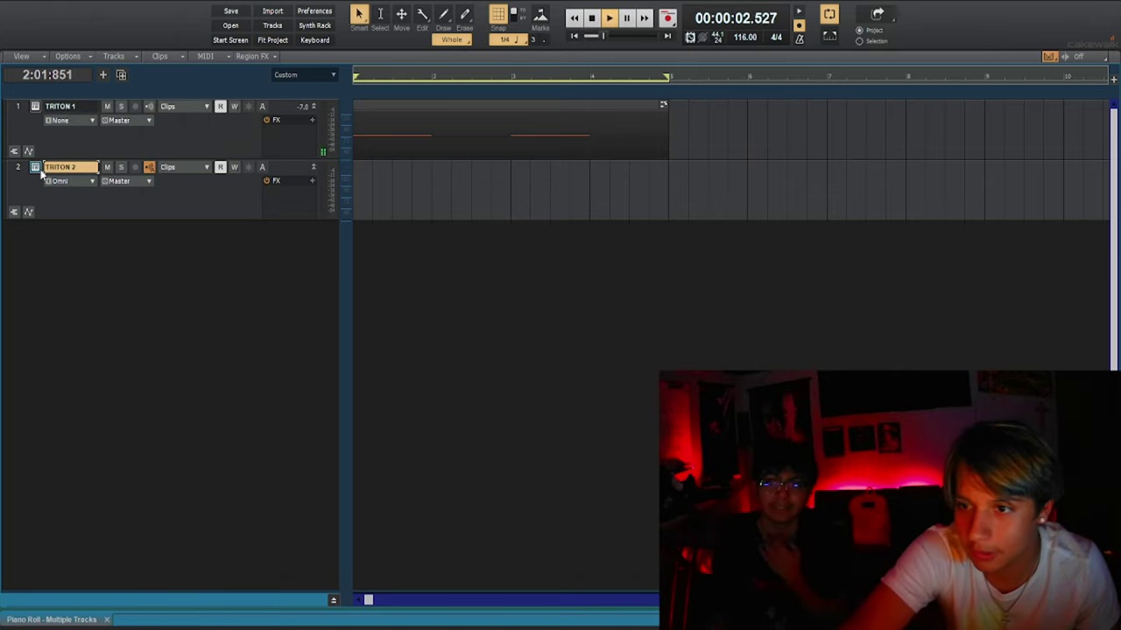
{"action": "key", "text": "space"}
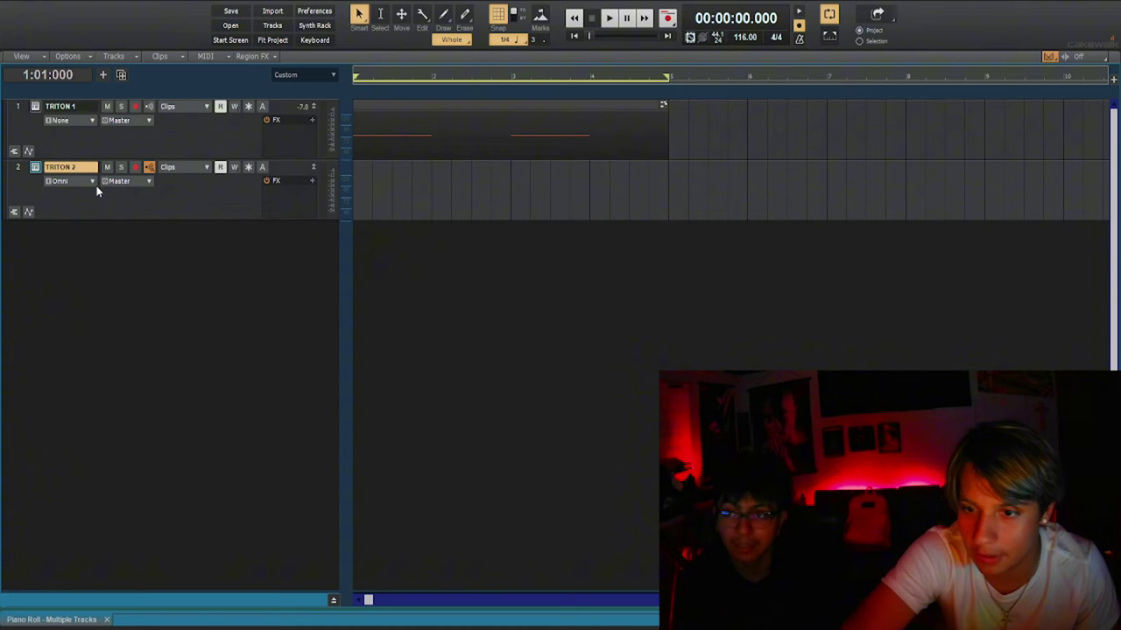
{"action": "key", "text": "alt+3"}
{"action": "left_click_drag", "start_coordinate": [88, 230], "coordinate": [617, 227]}
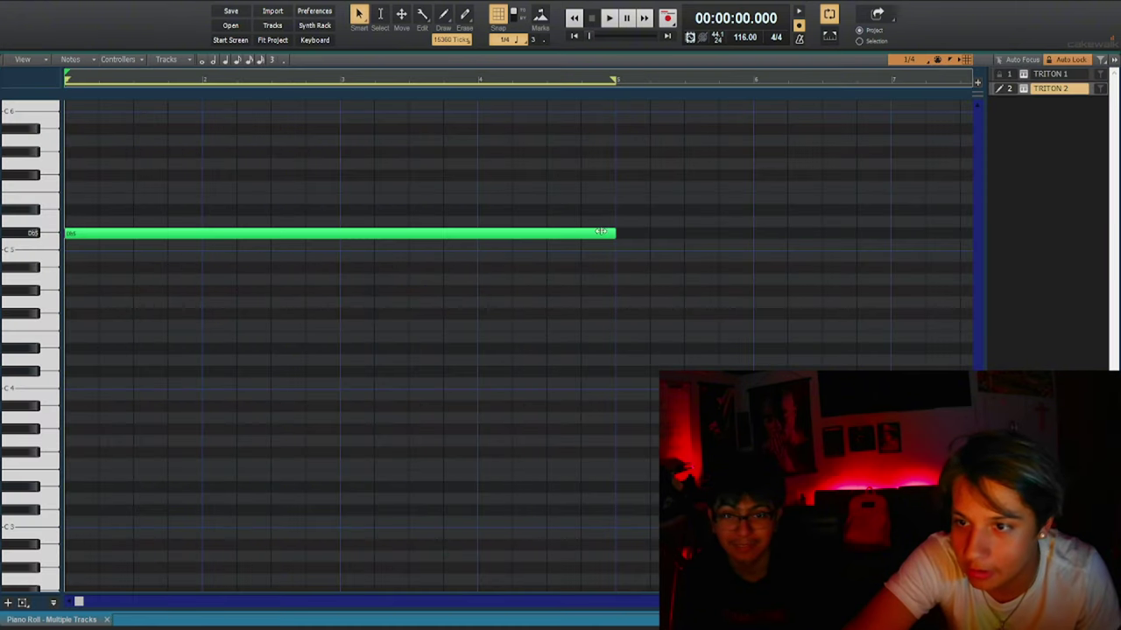
{"action": "key", "text": "space"}
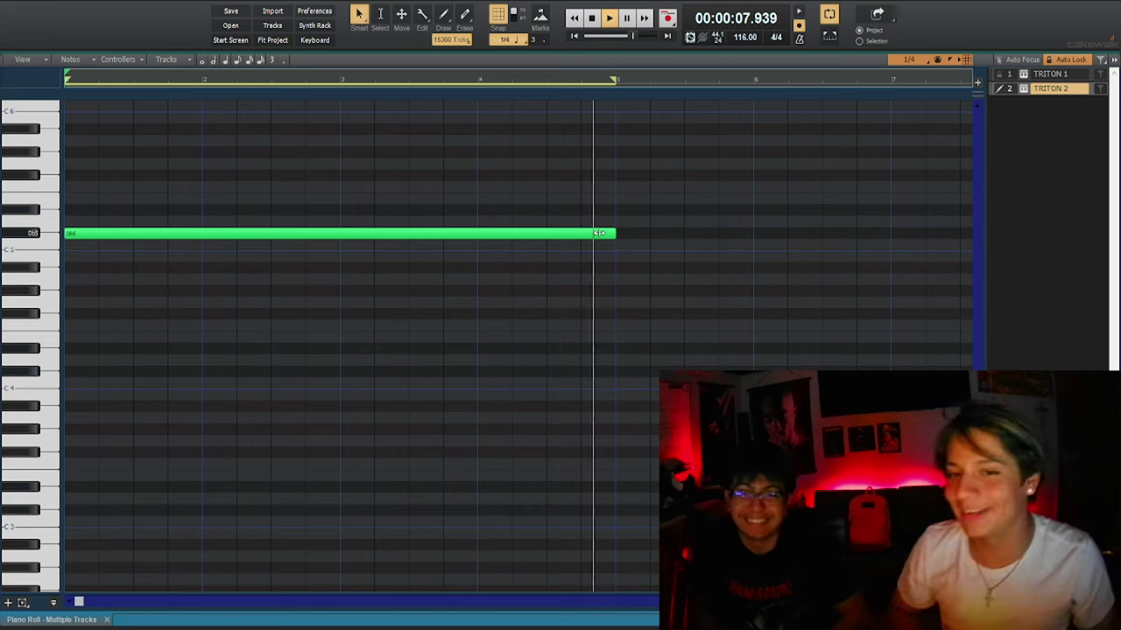
{"action": "key", "text": "d"}
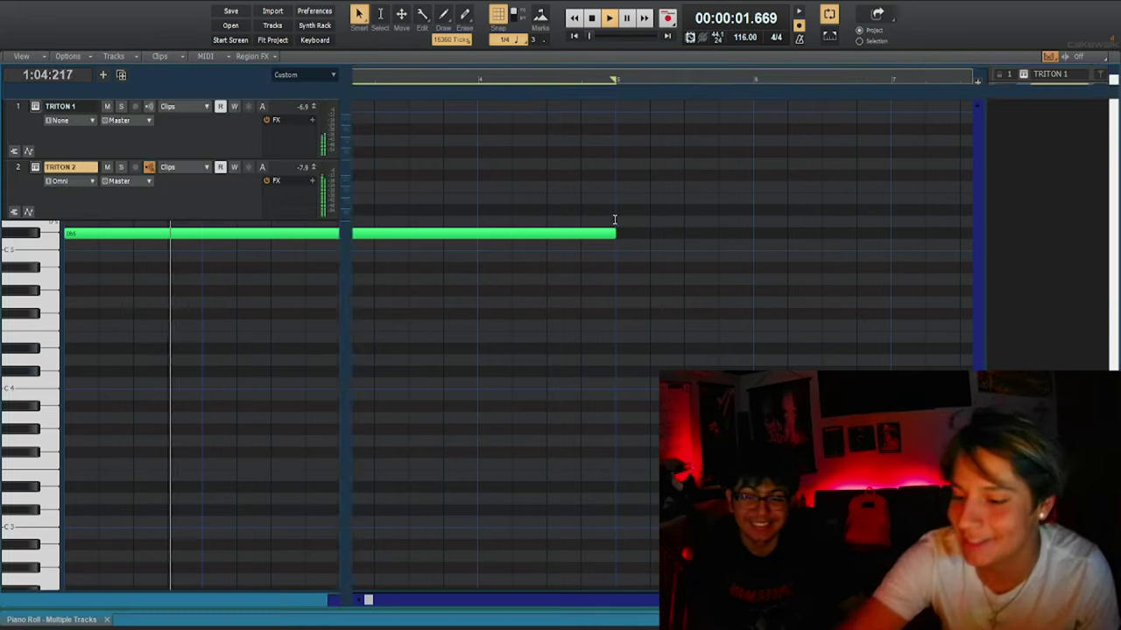
{"action": "key", "text": "space"}
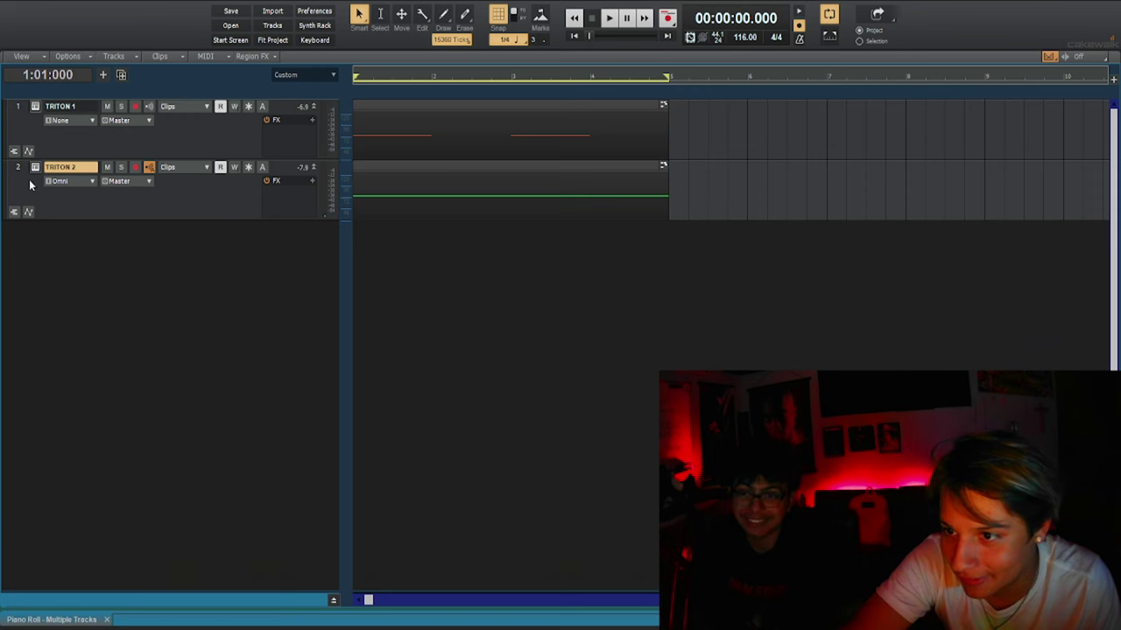
Add a second pair of TRITON tracks and draw a four-bar Db5 note from bar 1 on the new TRITON 1 track.
{"action": "left_click_drag", "start_coordinate": [22, 169], "coordinate": [29, 150]}
{"action": "key", "text": "i"}
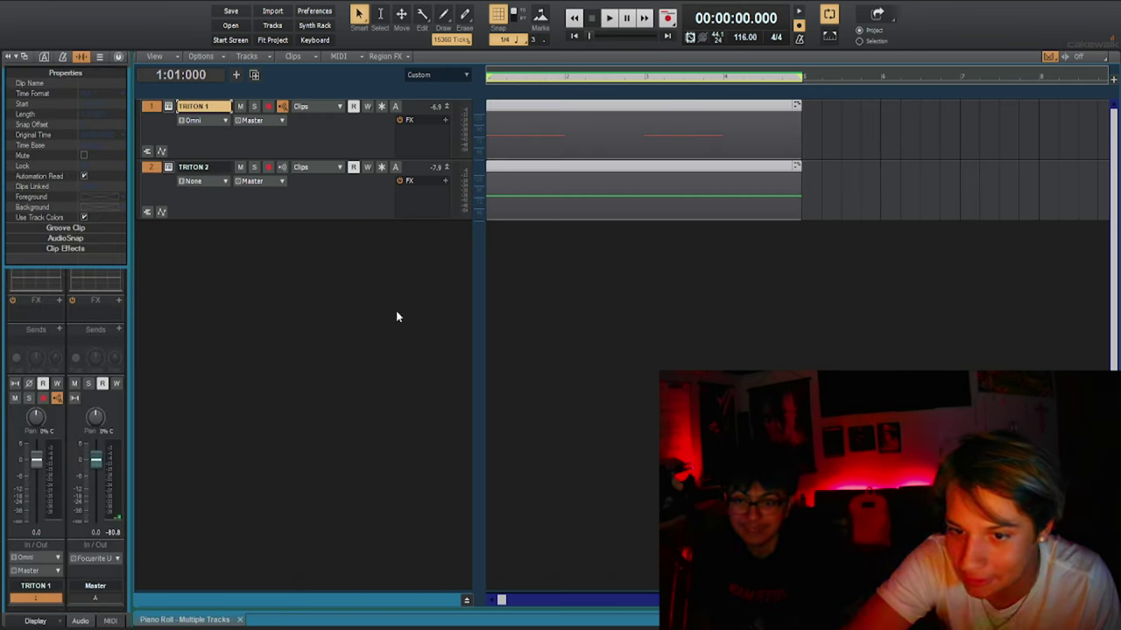
{"action": "key", "text": "d"}
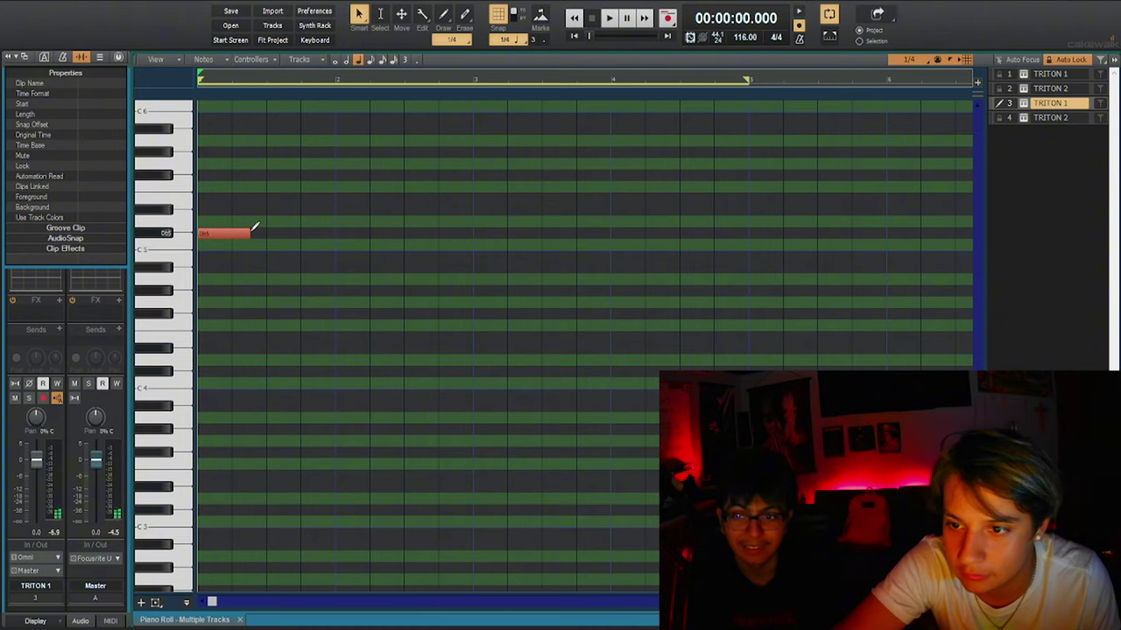
{"action": "left_click_drag", "start_coordinate": [252, 230], "coordinate": [305, 109]}
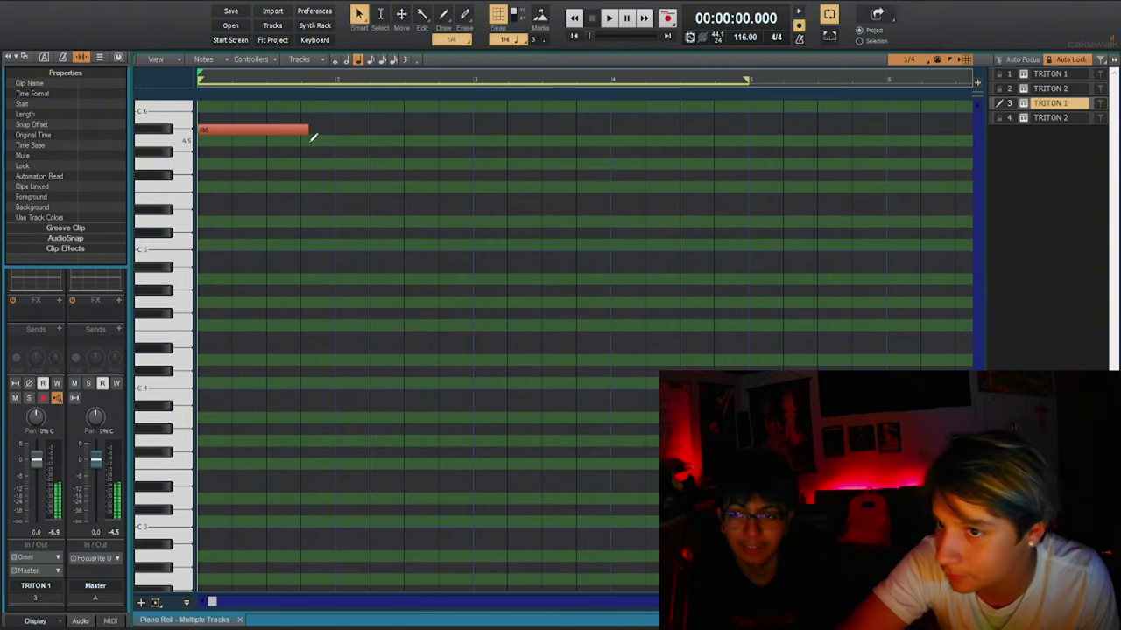
{"action": "left_click_drag", "start_coordinate": [313, 137], "coordinate": [744, 283]}
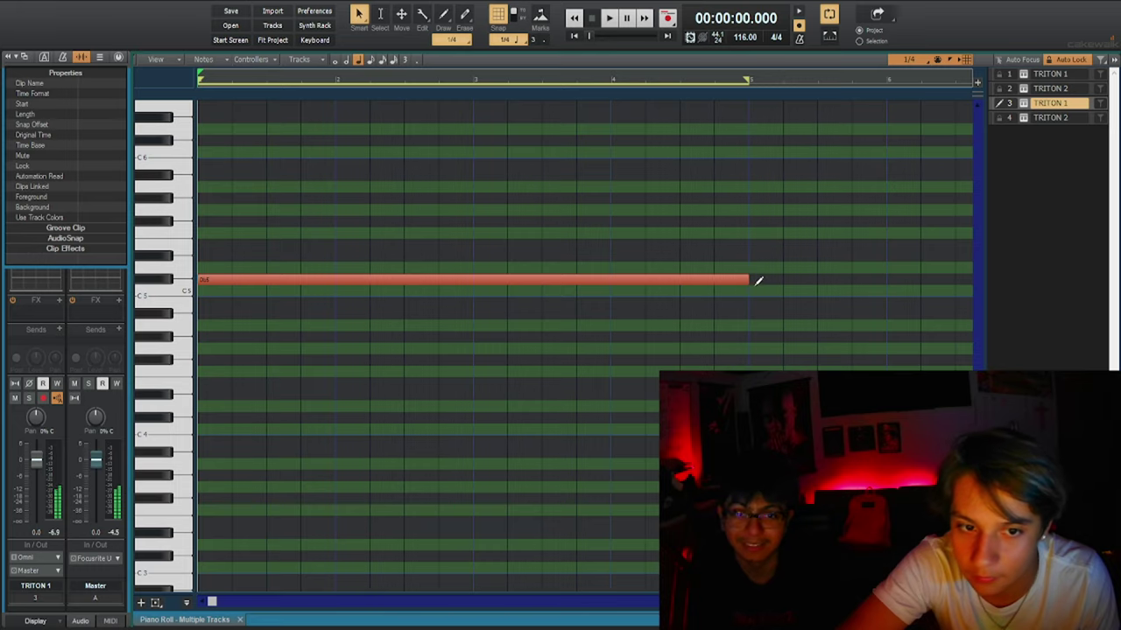
{"action": "key", "text": "d"}
Add four quarter-note Db5 notes across bar 8 of the first TRITON 1 track and play back the passage.
{"action": "left_click", "coordinate": [306, 331]}
{"action": "key", "text": "space"}
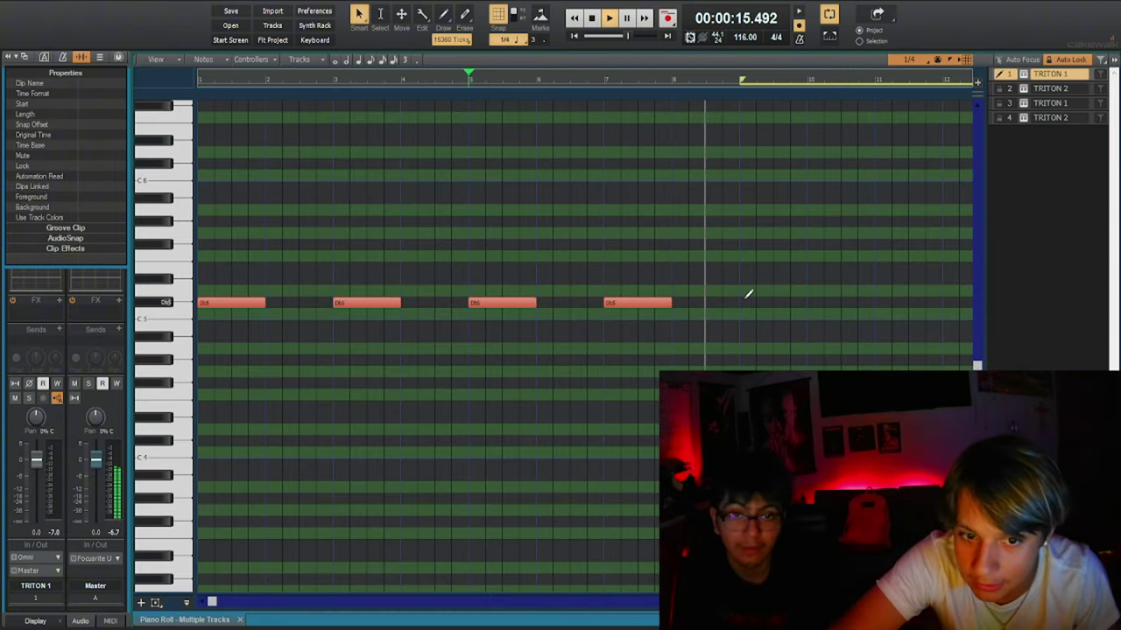
{"action": "key", "text": "space"}
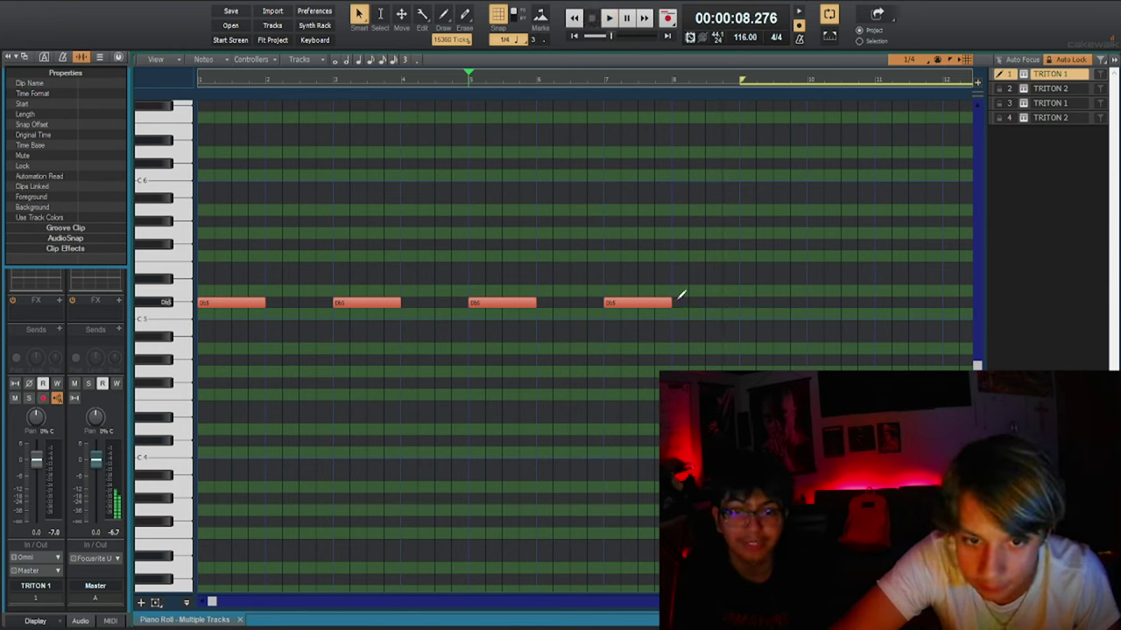
{"action": "mouse_move", "coordinate": [681, 295]}
{"action": "left_mouse_down"}
{"action": "mouse_move", "coordinate": [740, 295]}
{"action": "mouse_move", "coordinate": [707, 318]}
{"action": "left_mouse_up"}
{"action": "key", "text": "ctrl+z"}
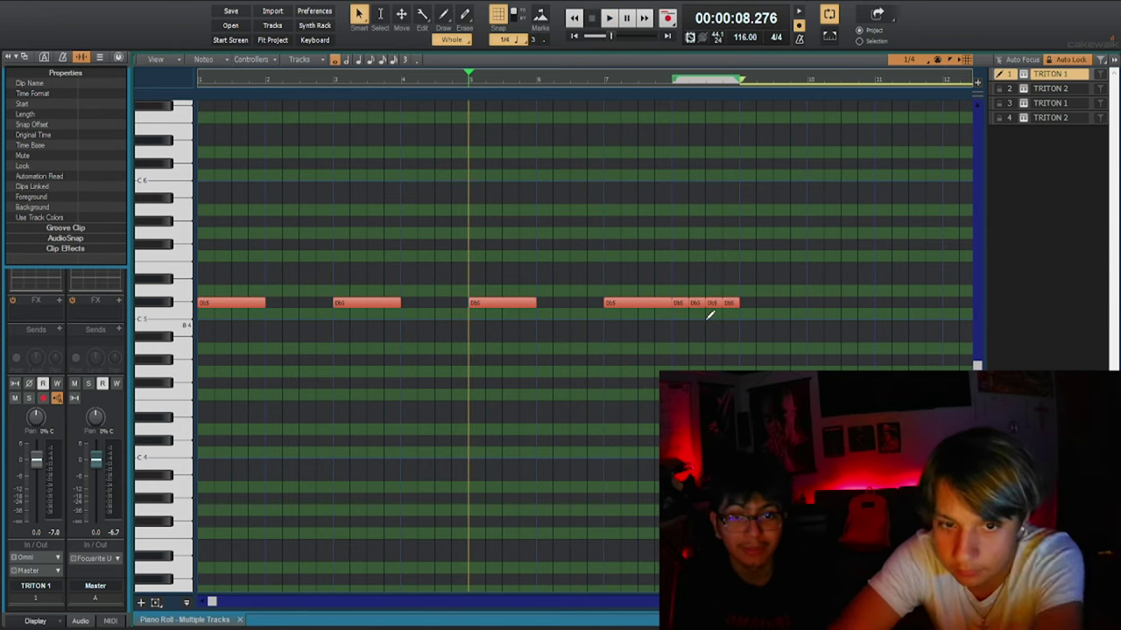
{"action": "left_click", "coordinate": [673, 327]}
{"action": "key", "text": "space"}
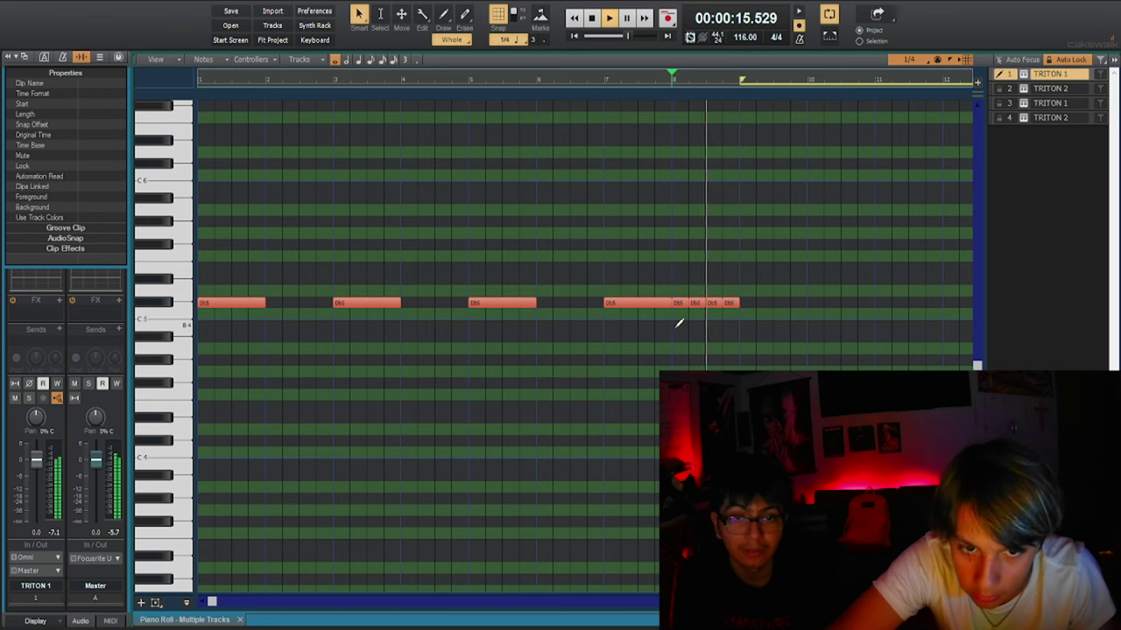
{"action": "key", "text": "space"}
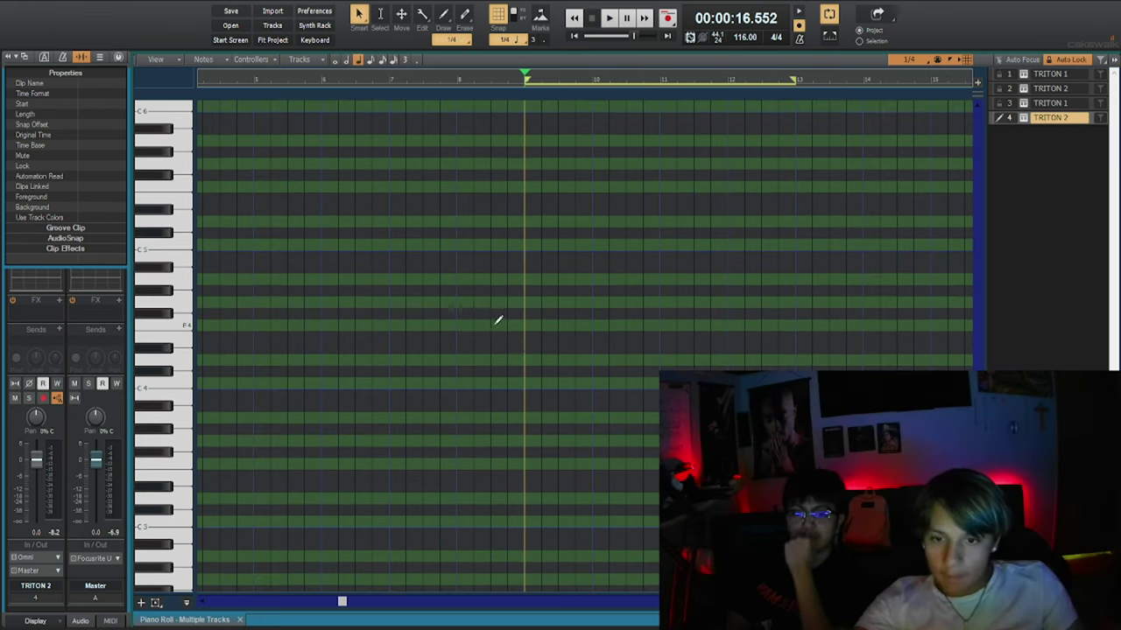
Build a whole-bar chord of Eb4, F#4, Bb4 and Db5 in bar 9 of the fourth track, TRITON 2, and select it.
{"action": "left_click_drag", "start_coordinate": [526, 348], "coordinate": [591, 348]}
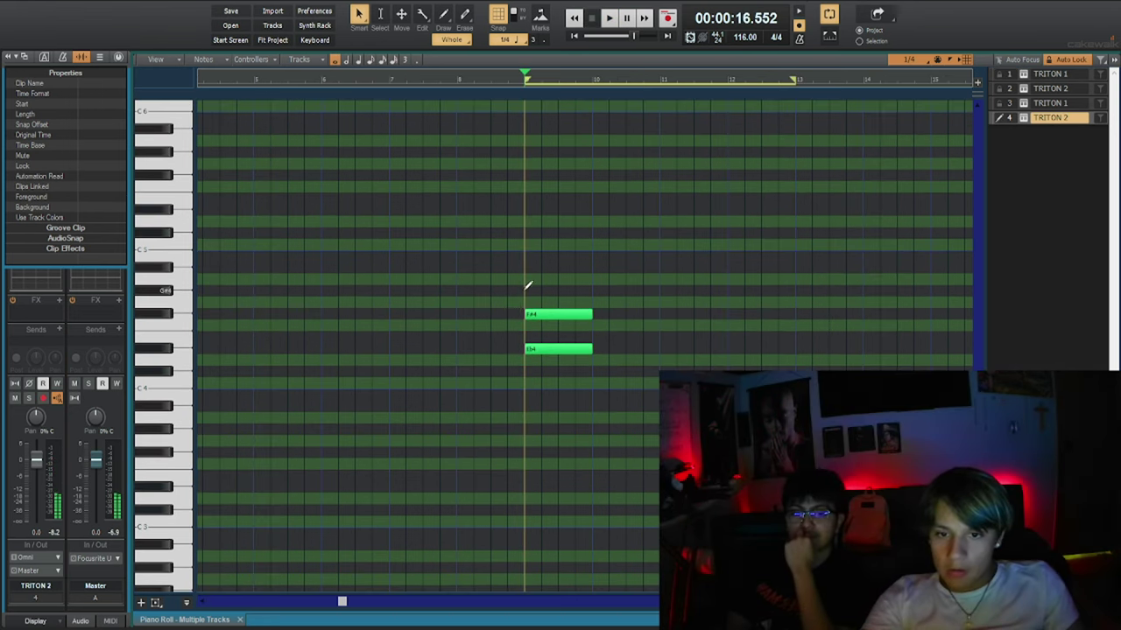
{"action": "left_click", "coordinate": [527, 233]}
{"action": "mouse_move", "coordinate": [534, 213]}
{"action": "left_mouse_down"}
{"action": "mouse_move", "coordinate": [568, 433]}
{"action": "mouse_move", "coordinate": [555, 351]}
{"action": "left_mouse_up"}
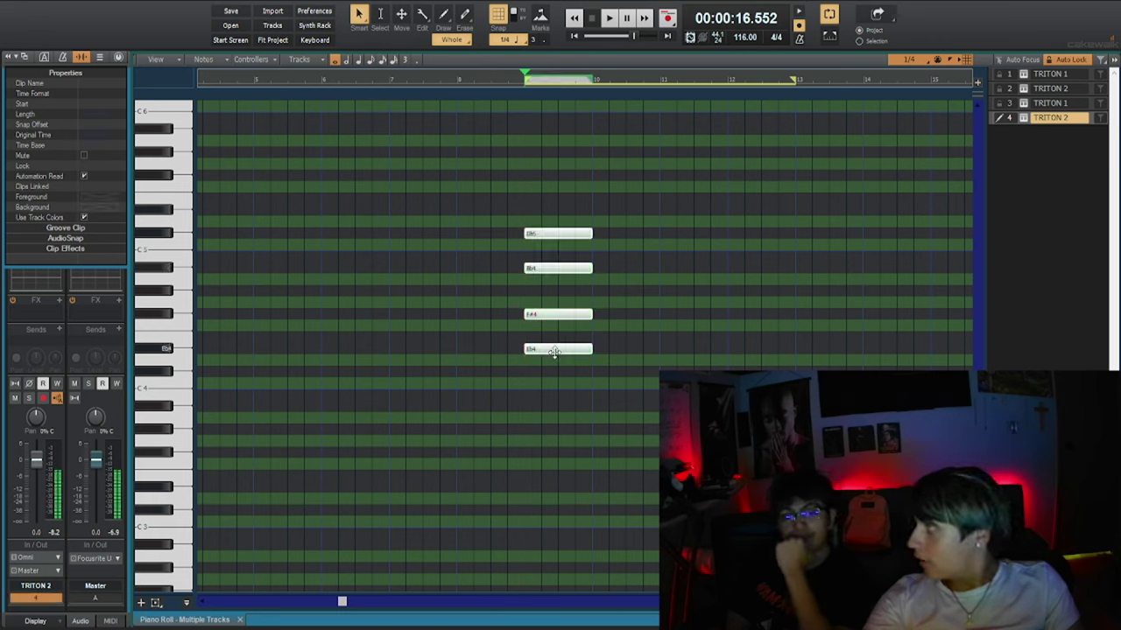
Duplicate the chord into bars 10 and 11, changing them to E4-G#4-B4-Eb5 and Eb4-G#4-Bb4-Eb5.
{"action": "key", "text": "ctrl+d"}
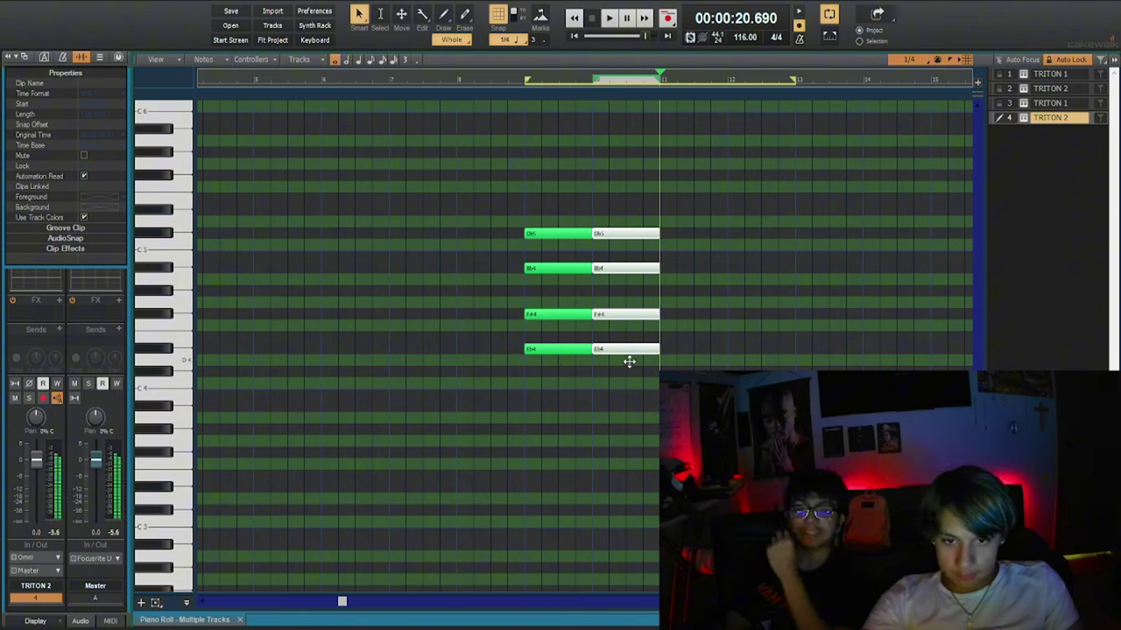
{"action": "left_click_drag", "start_coordinate": [629, 362], "coordinate": [631, 341]}
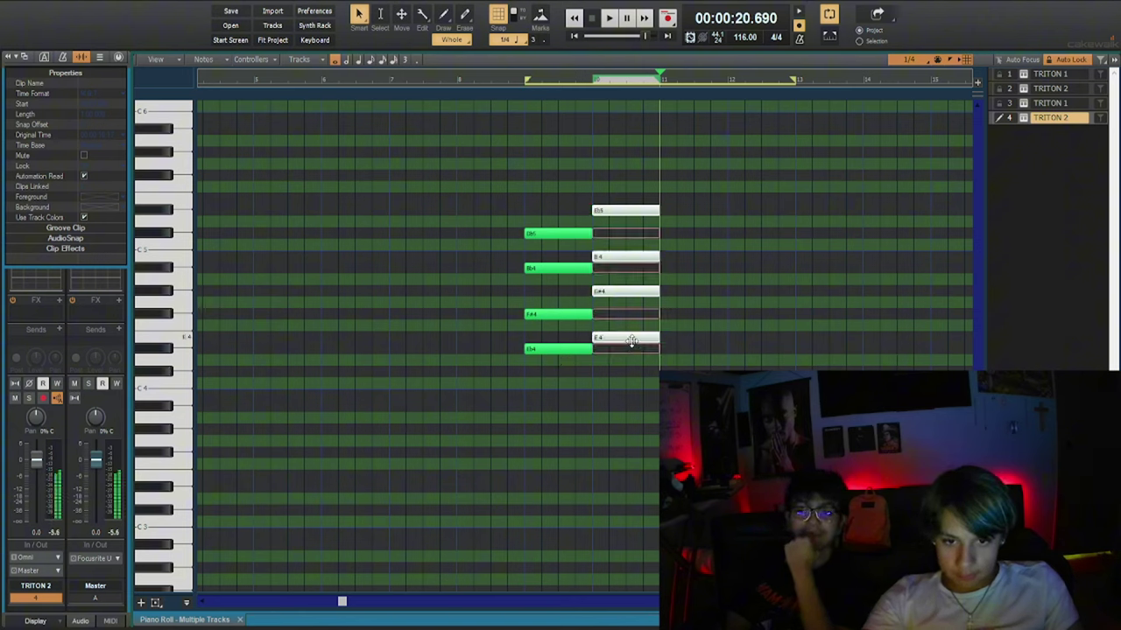
{"action": "key", "text": "ctrl+d"}
{"action": "mouse_move", "coordinate": [678, 338]}
{"action": "left_mouse_down"}
{"action": "mouse_move", "coordinate": [687, 373]}
{"action": "mouse_move", "coordinate": [689, 351]}
{"action": "left_mouse_up"}
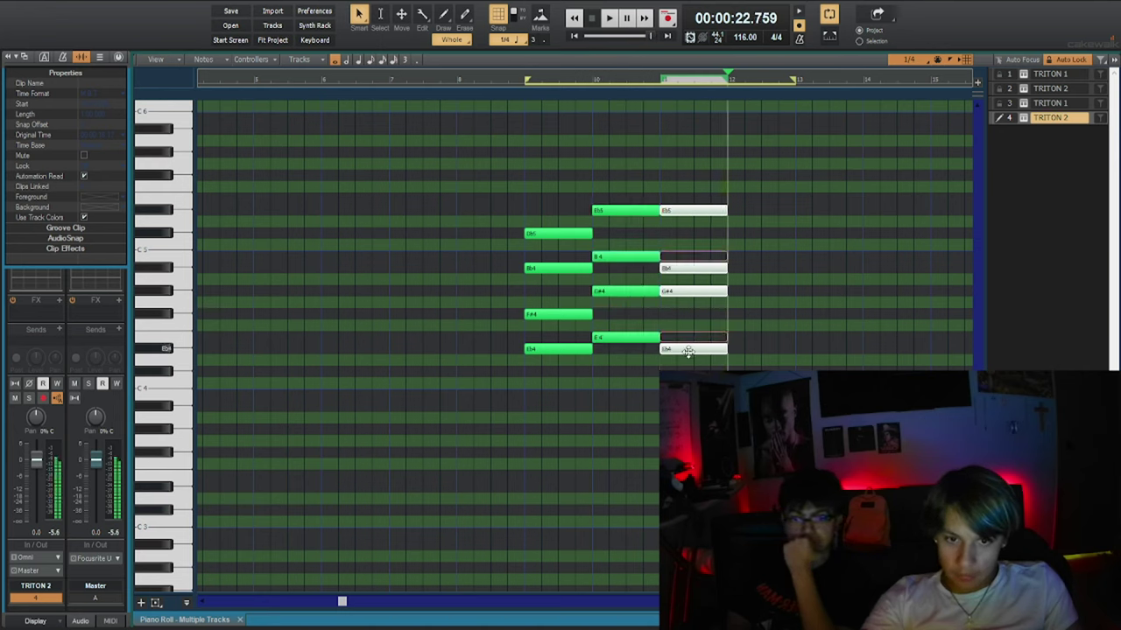
Duplicate the chord into bar 12, change its notes to Db4, E4, G#4 and B4, and play back the progression.
{"action": "key", "text": "ctrl+d"}
{"action": "left_click_drag", "start_coordinate": [758, 348], "coordinate": [757, 371]}
{"action": "left_click", "coordinate": [747, 313]}
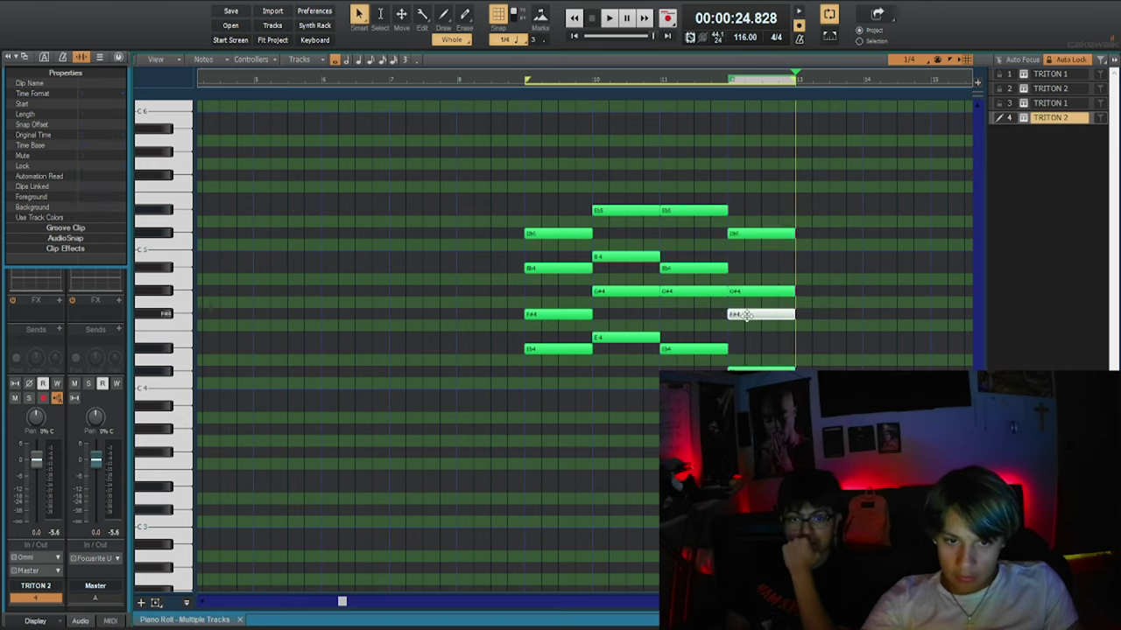
{"action": "left_click_drag", "start_coordinate": [747, 329], "coordinate": [747, 338]}
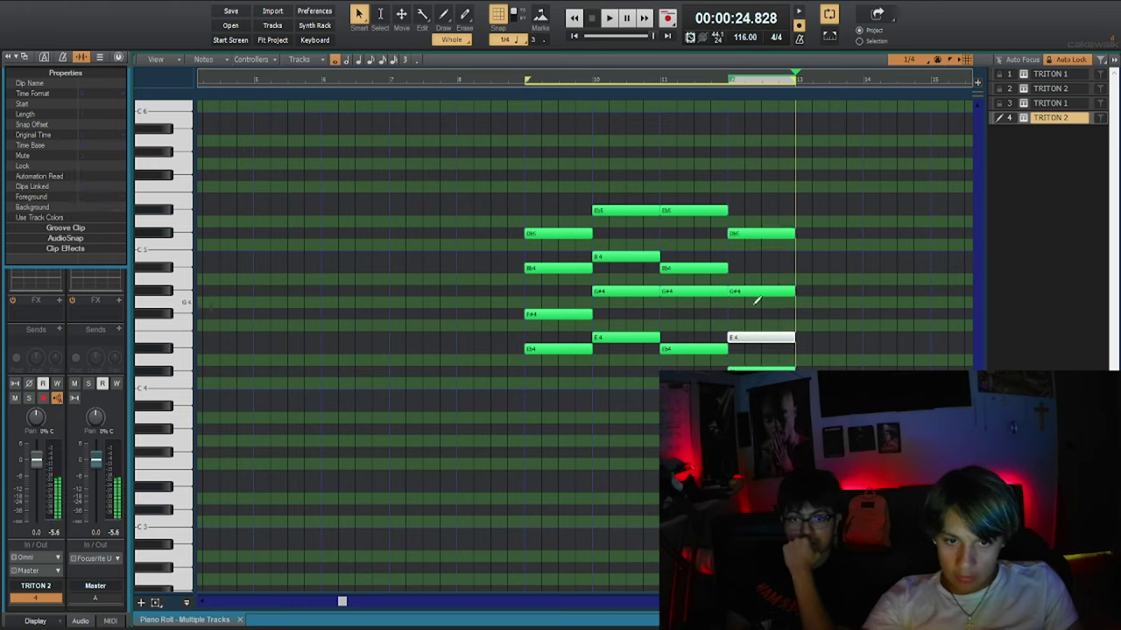
{"action": "left_click_drag", "start_coordinate": [750, 237], "coordinate": [750, 260]}
{"action": "left_click", "coordinate": [735, 229]}
{"action": "key", "text": "space"}
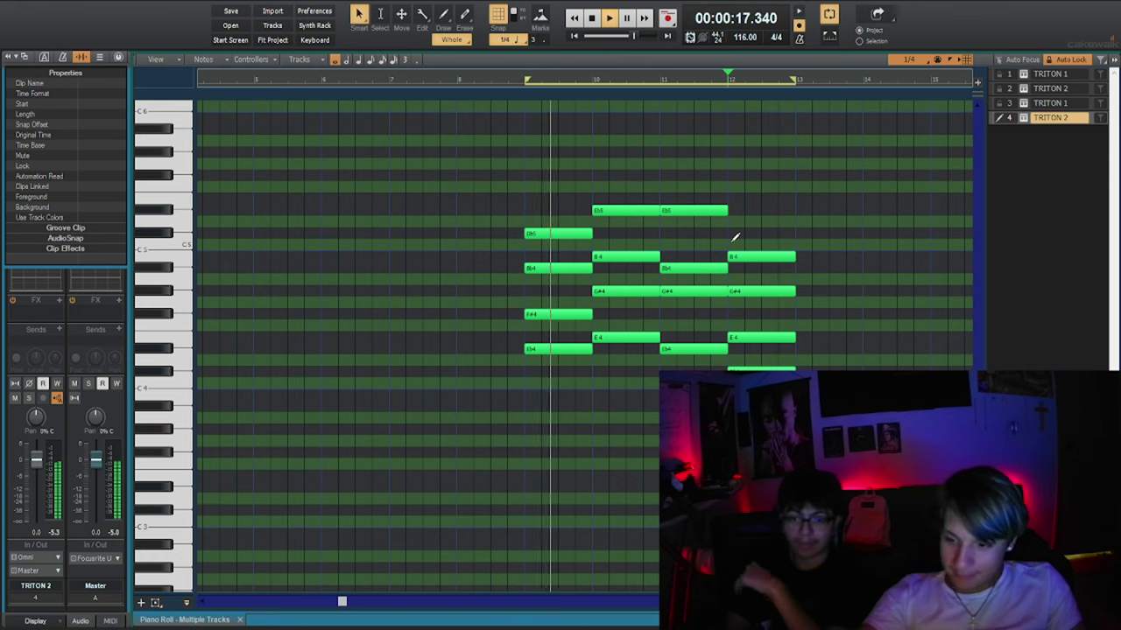
{"action": "key", "text": "d"}
{"action": "key", "text": "space"}
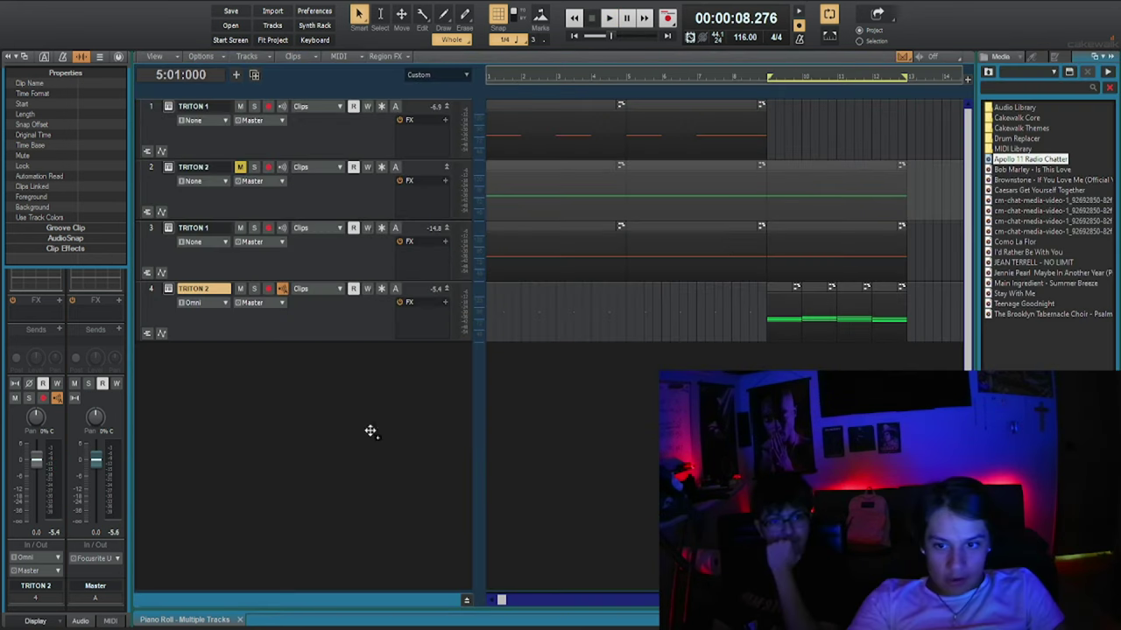
Add the Apollo 11 Radio Chatter audio on a new track from bar 1, route it to Master, and play the mix.
{"action": "left_click_drag", "start_coordinate": [370, 429], "coordinate": [338, 376]}
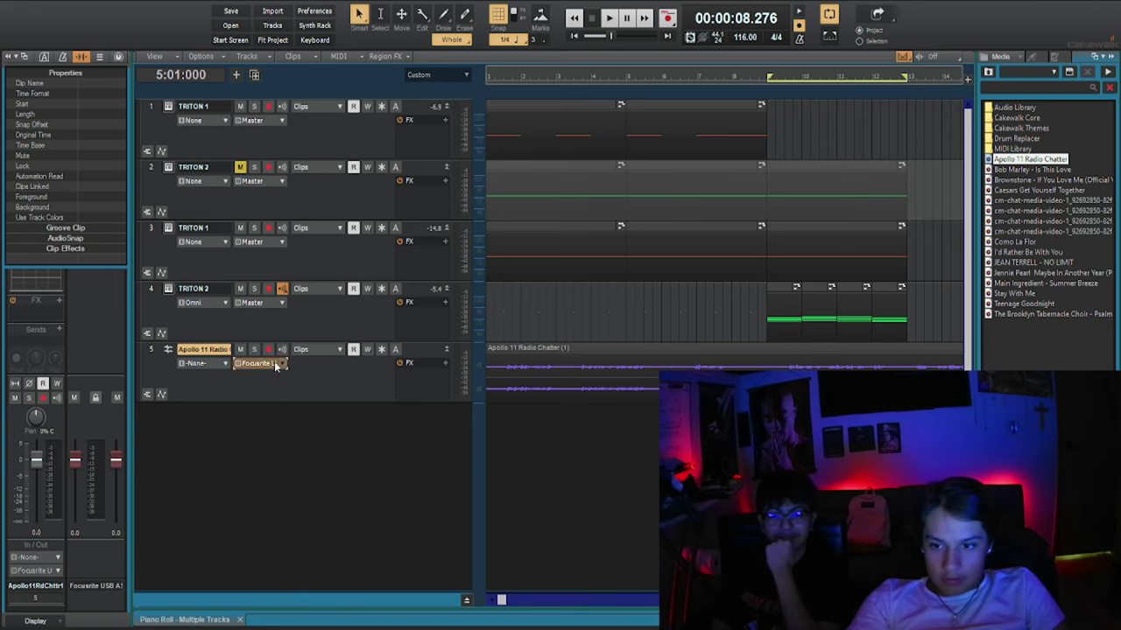
{"action": "left_click", "coordinate": [349, 434]}
{"action": "key", "text": "space"}
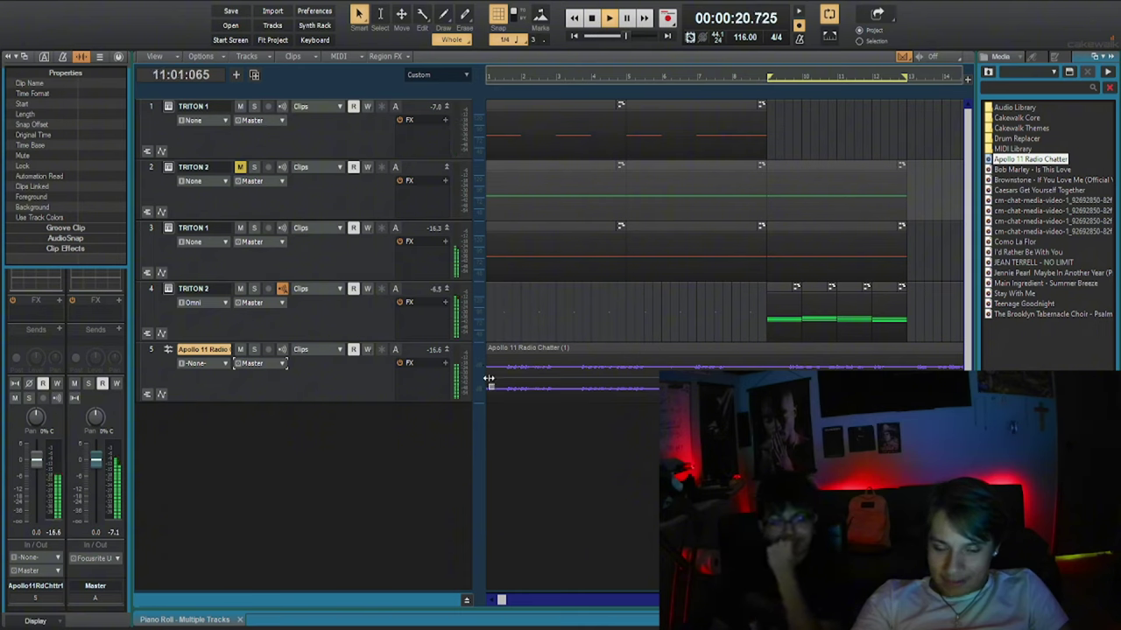
{"action": "key", "text": "space"}
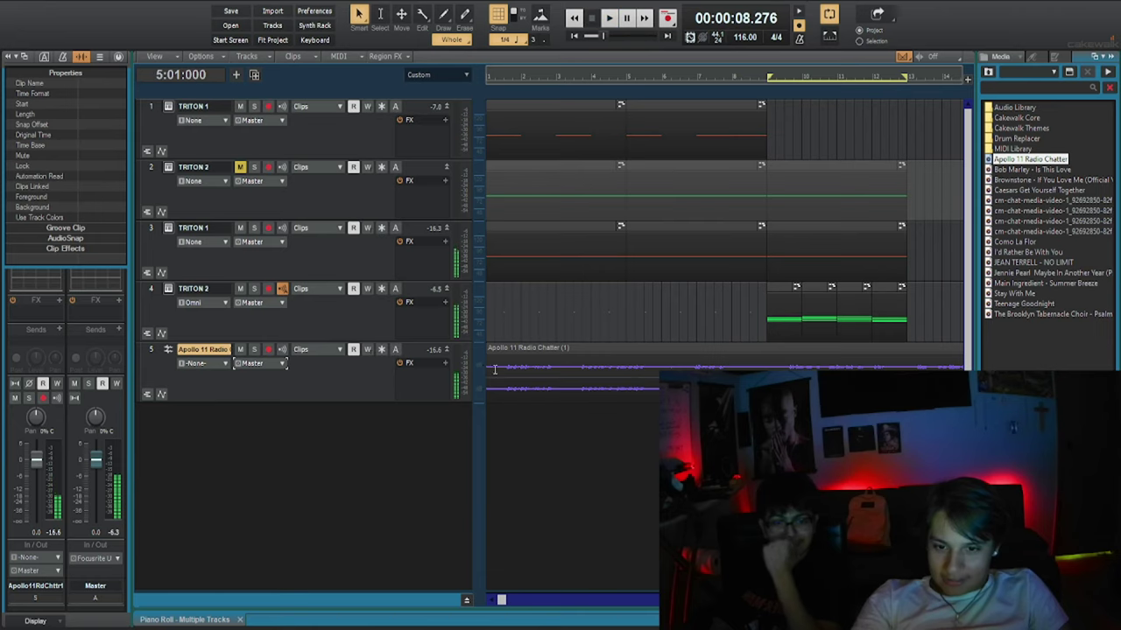
{"action": "left_click", "coordinate": [511, 335]}
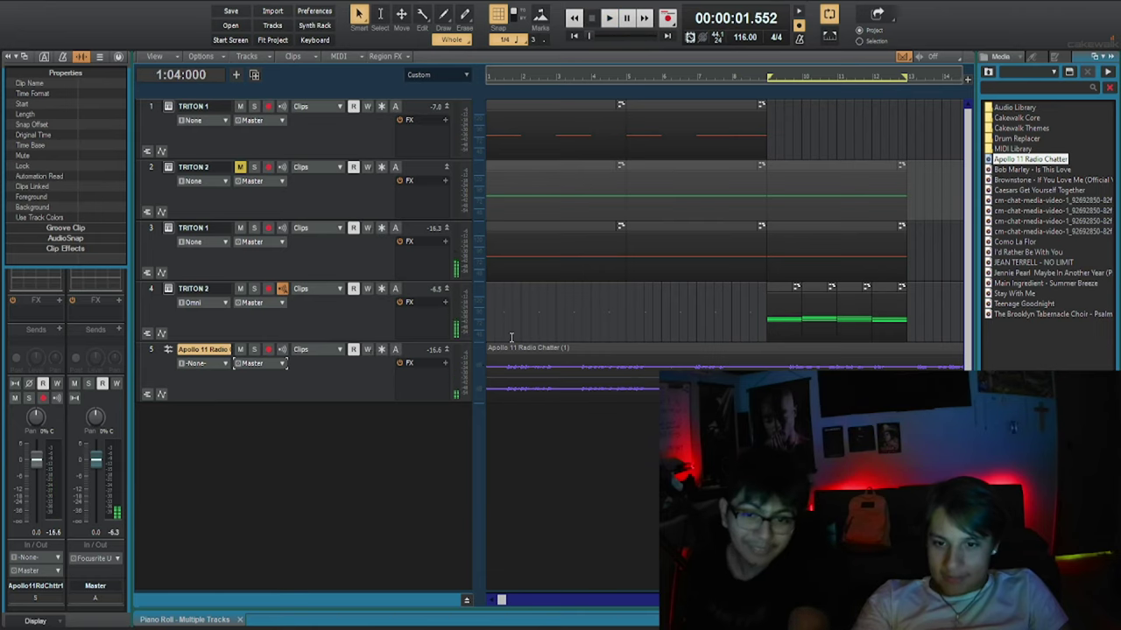
{"action": "key", "text": "w"}
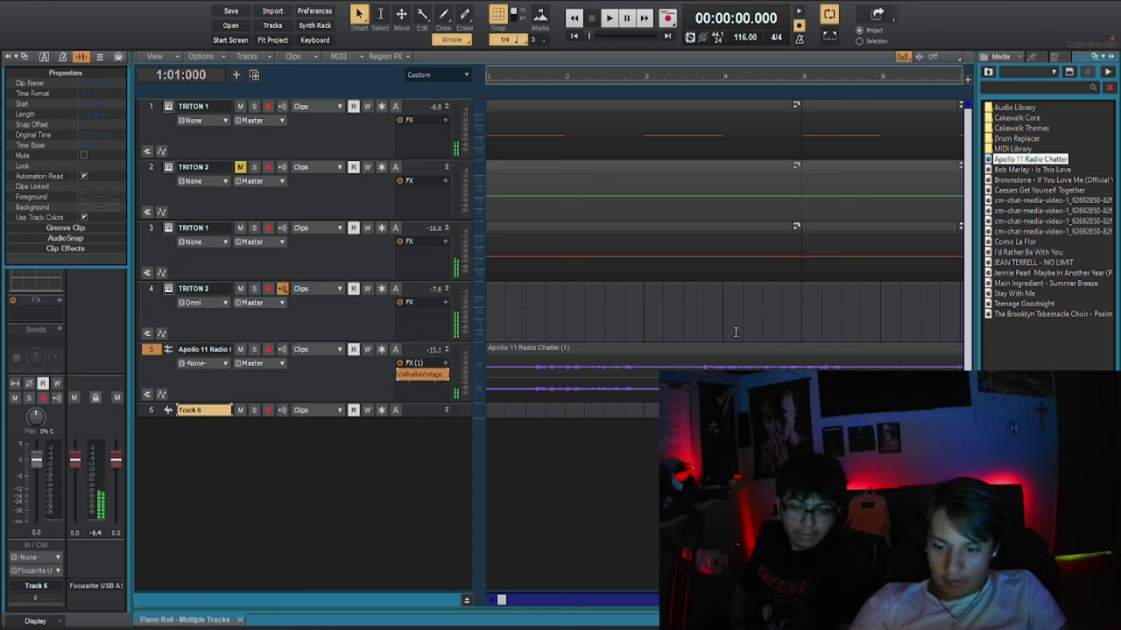
Split the Apollo 11 Radio Chatter clip at bar 8, move the second part onto Track 6, and expand that track.
{"action": "scroll", "coordinate": [736, 332], "scroll_direction": "down", "scroll_amount": 3}
{"action": "left_click", "coordinate": [684, 354]}
{"action": "left_click", "coordinate": [669, 349]}
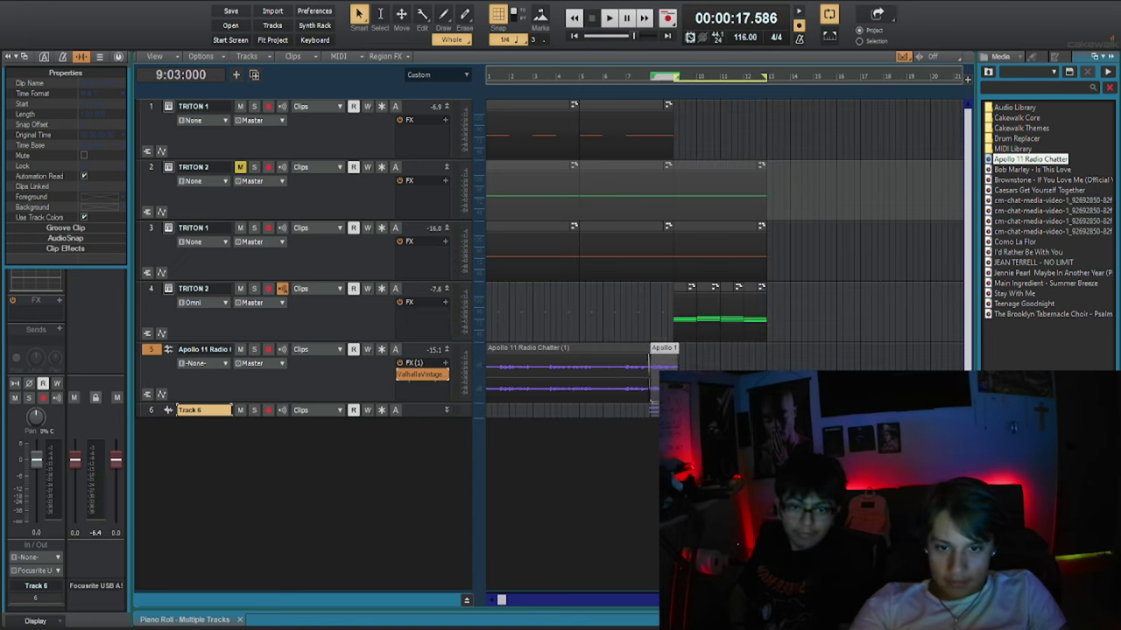
{"action": "left_click_drag", "start_coordinate": [669, 349], "coordinate": [669, 410]}
{"action": "left_click", "coordinate": [446, 411]}
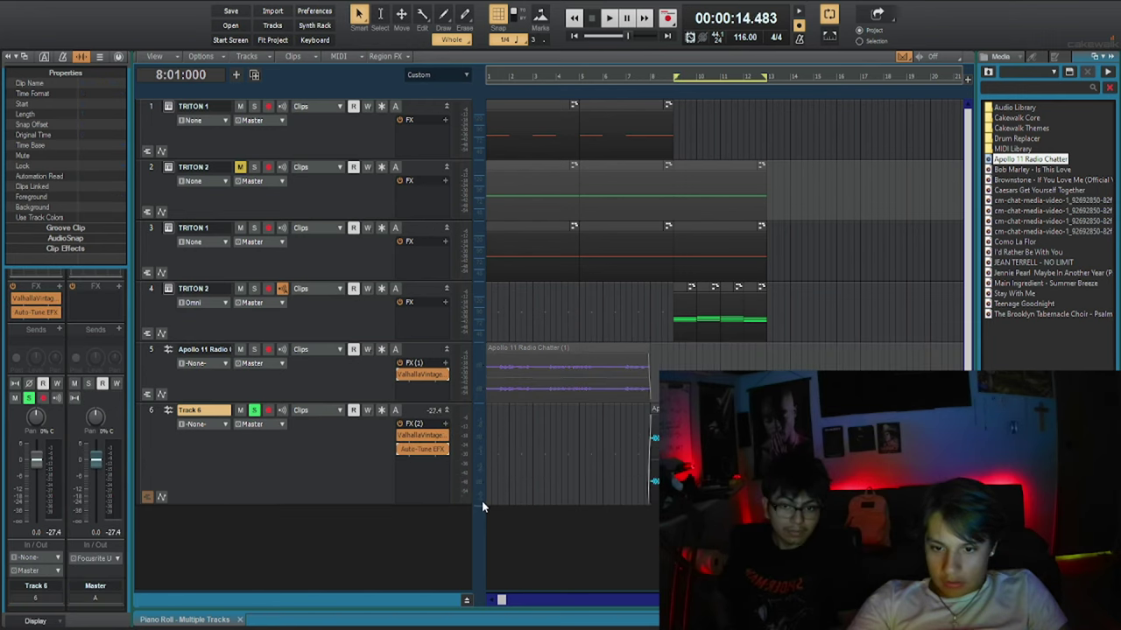
Play the soloed Track 6 radio chatter from bar 8 several times to judge its ValhallaVintage and Auto-Tune EFX processing.
{"action": "key", "text": "space"}
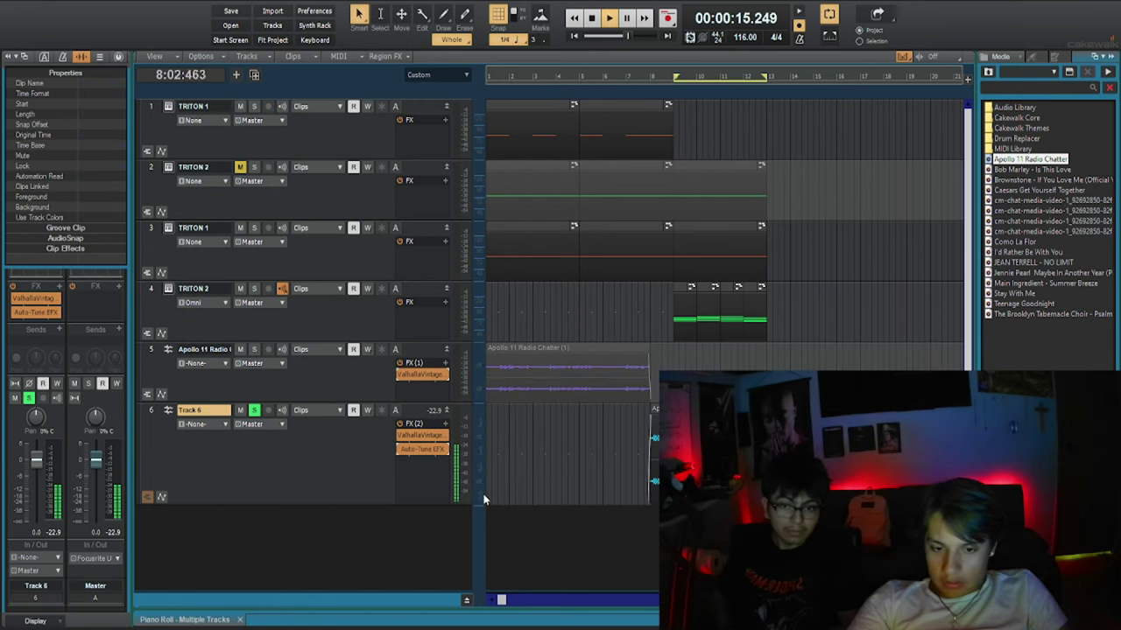
{"action": "key", "text": "space"}
{"action": "key", "text": "space"}
{"action": "key", "text": "space"}
{"action": "key", "text": "space"}
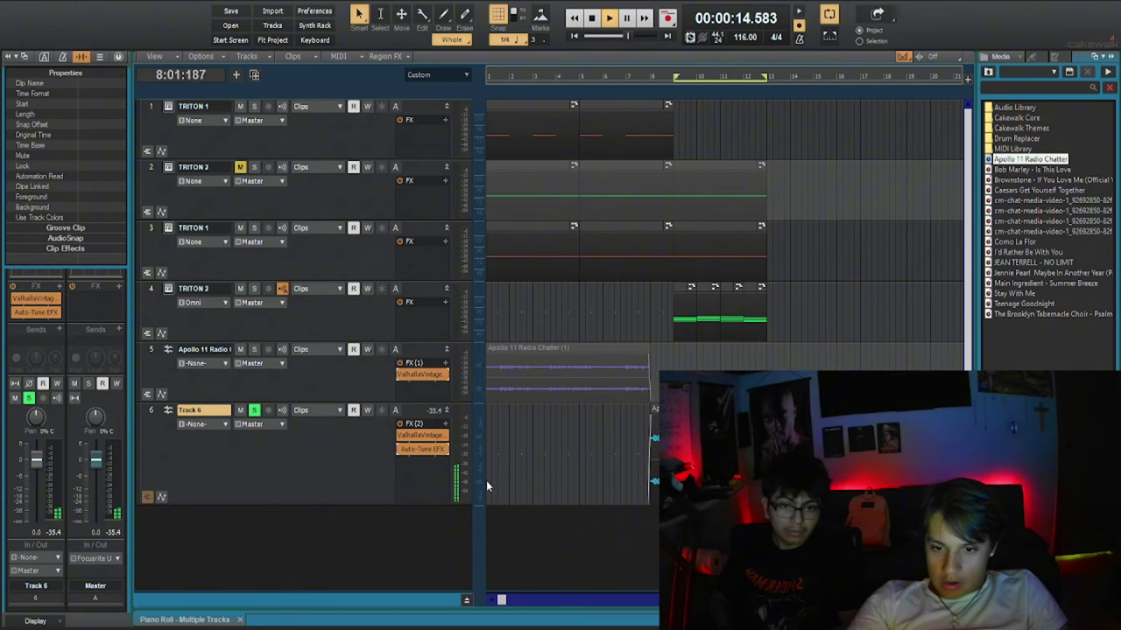
{"action": "key", "text": "space"}
{"action": "key", "text": "space"}
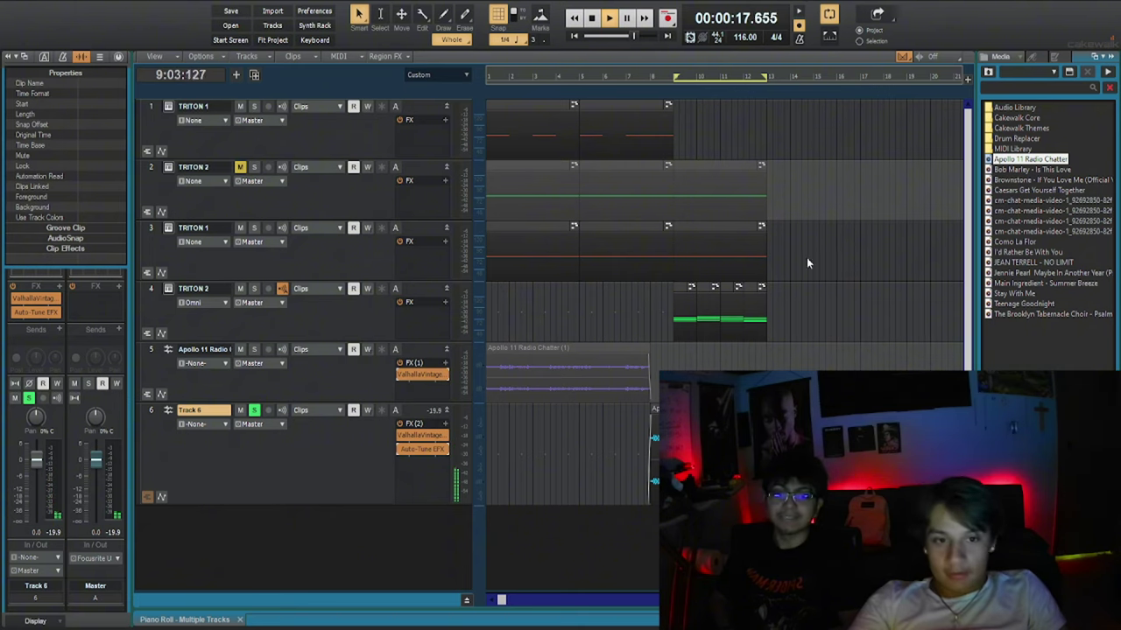
{"action": "key", "text": "space"}
{"action": "key", "text": "space"}
{"action": "scroll", "coordinate": [645, 436], "scroll_direction": "up", "scroll_amount": 2}
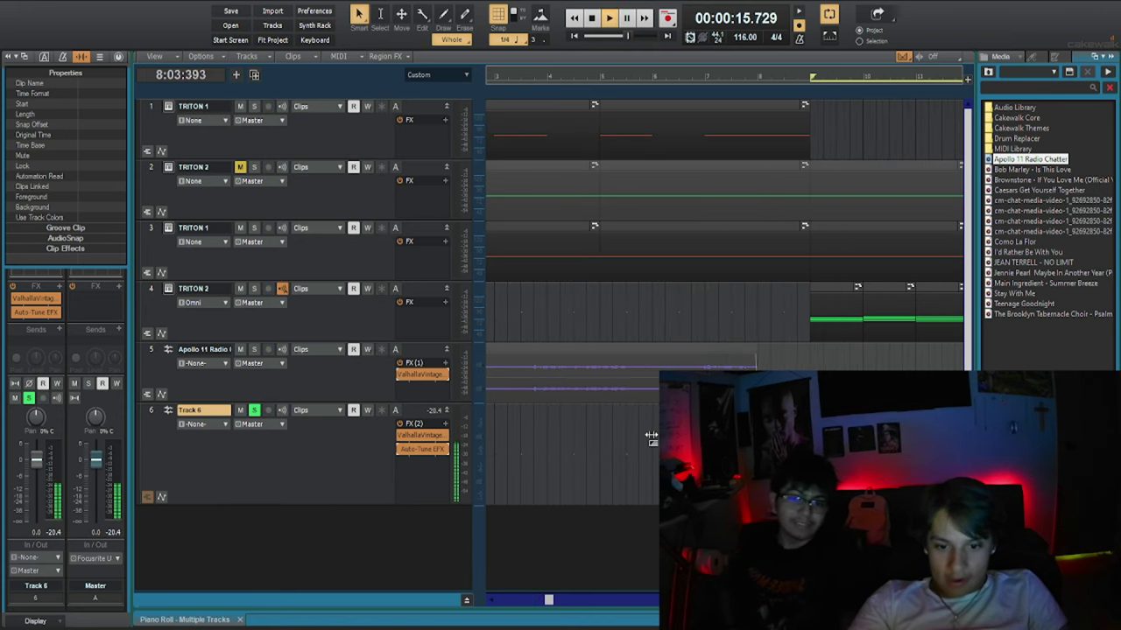
{"action": "key", "text": "space"}
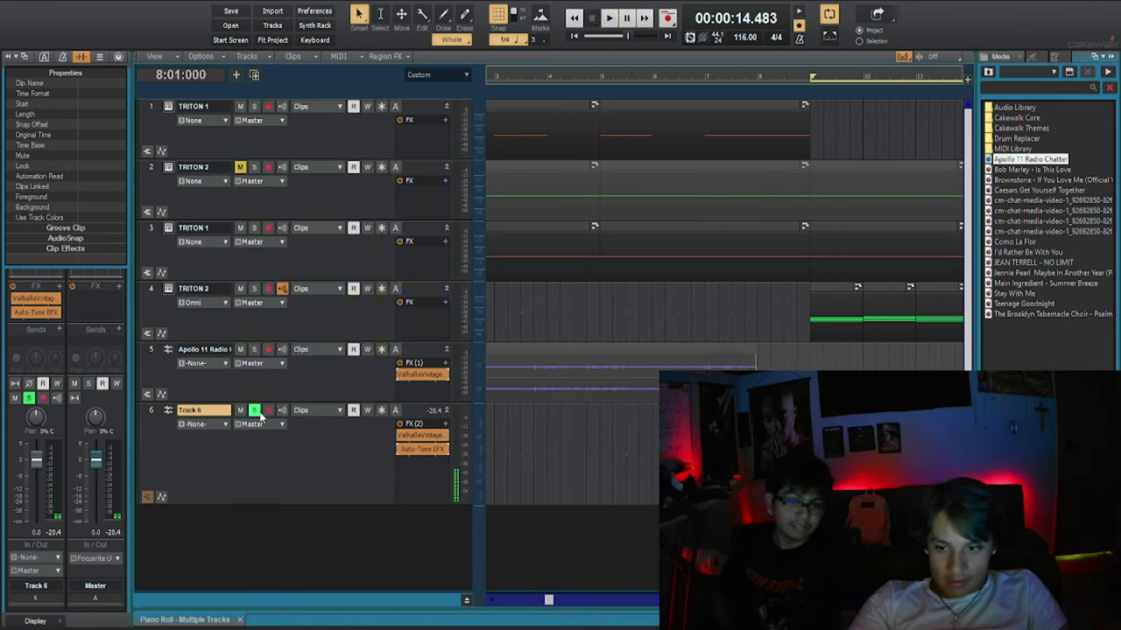
Unsolo Track 6 and play the full mix from bar 8.
{"action": "left_click", "coordinate": [254, 410]}
{"action": "key", "text": "space"}
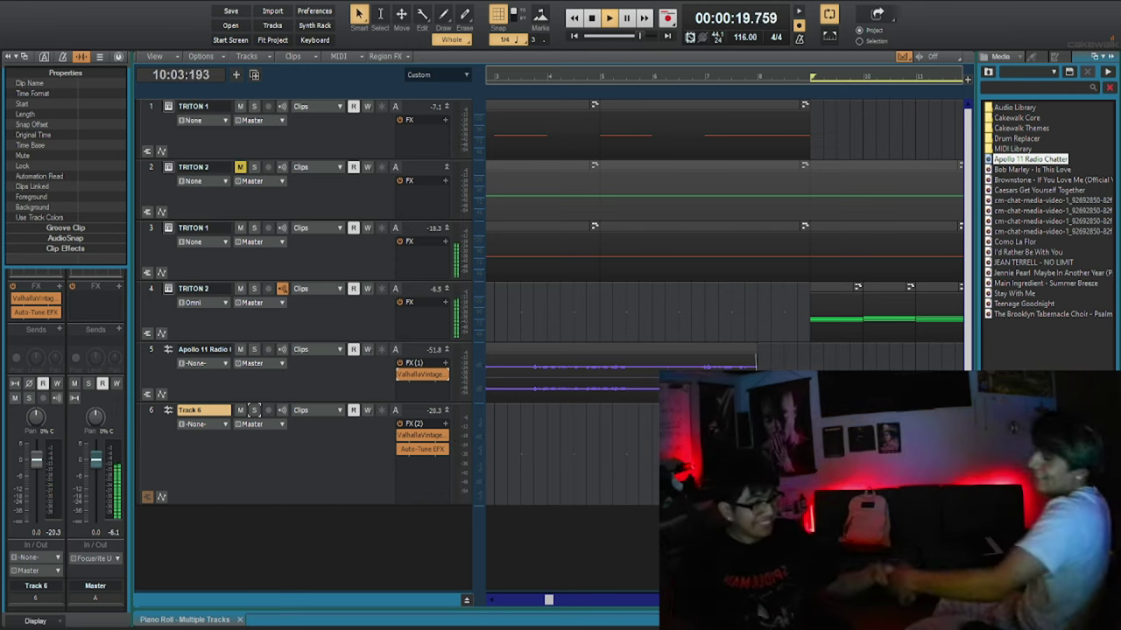
{"action": "key", "text": "space"}
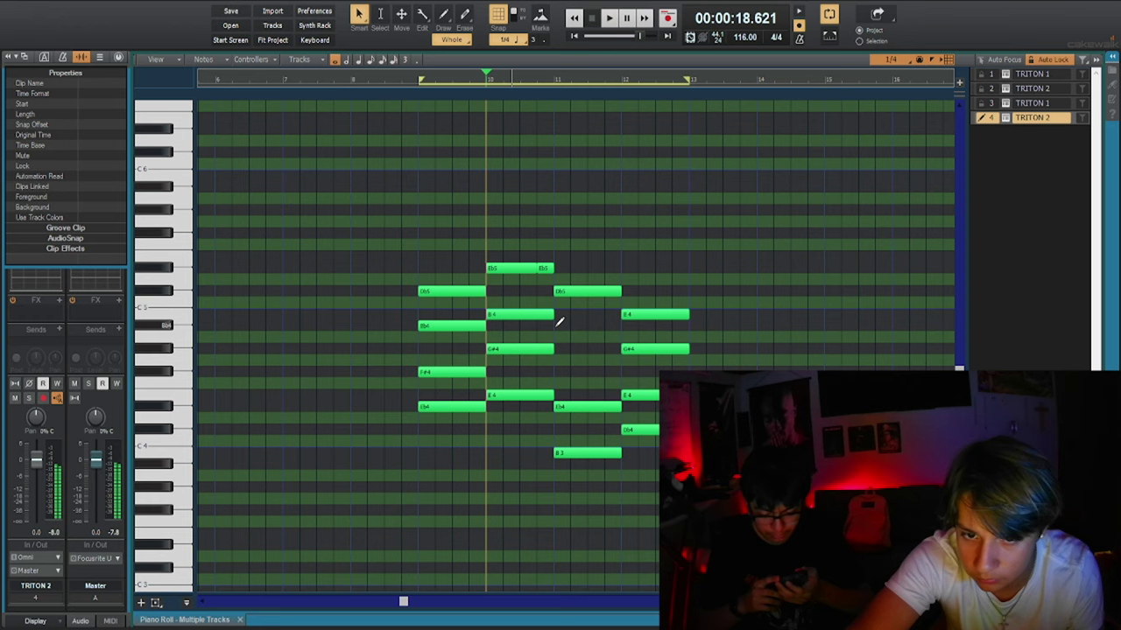
Add Bb4 and F#4 to the bar 11 chord of the fourth track, TRITON 2, delete its B3, and audition it.
{"action": "left_click", "coordinate": [556, 326]}
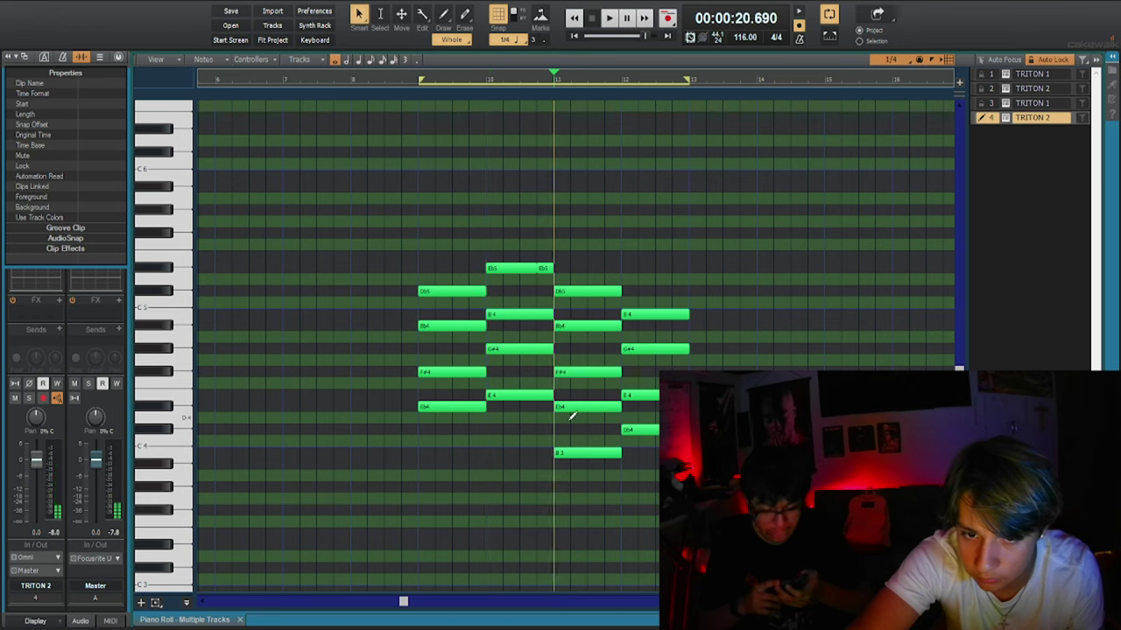
{"action": "right_click", "coordinate": [580, 454]}
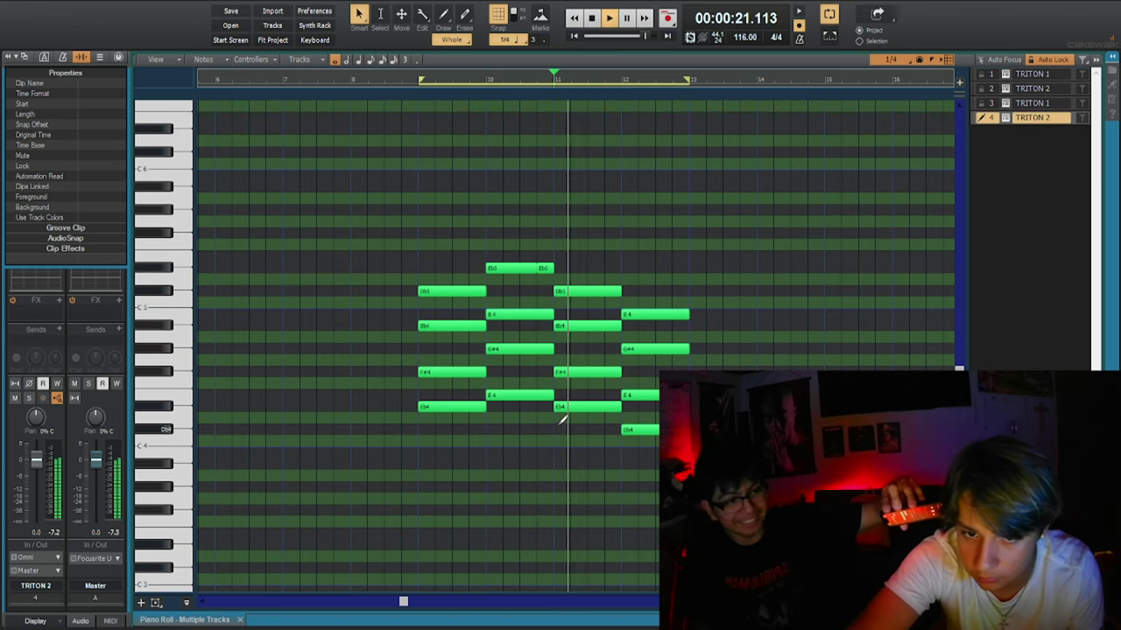
{"action": "key", "text": "space"}
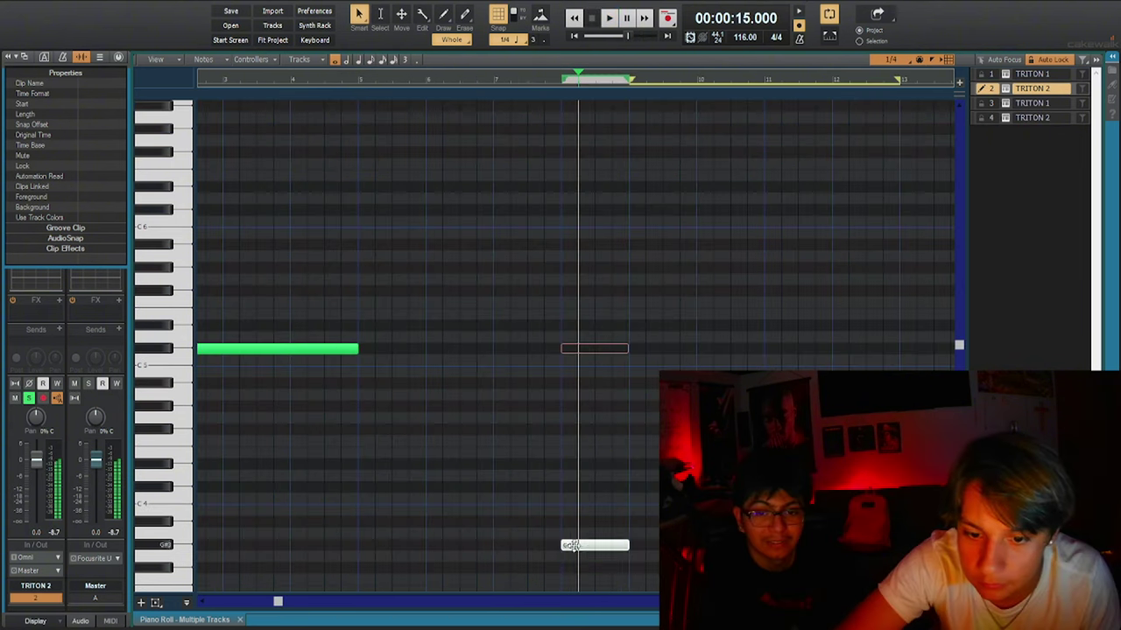
Lower the bar 8 note on the second track, TRITON 2, delete the long note ending at bar 5, and audition the track.
{"action": "left_click_drag", "start_coordinate": [595, 541], "coordinate": [595, 489]}
{"action": "right_click", "coordinate": [322, 350]}
{"action": "key", "text": "d"}
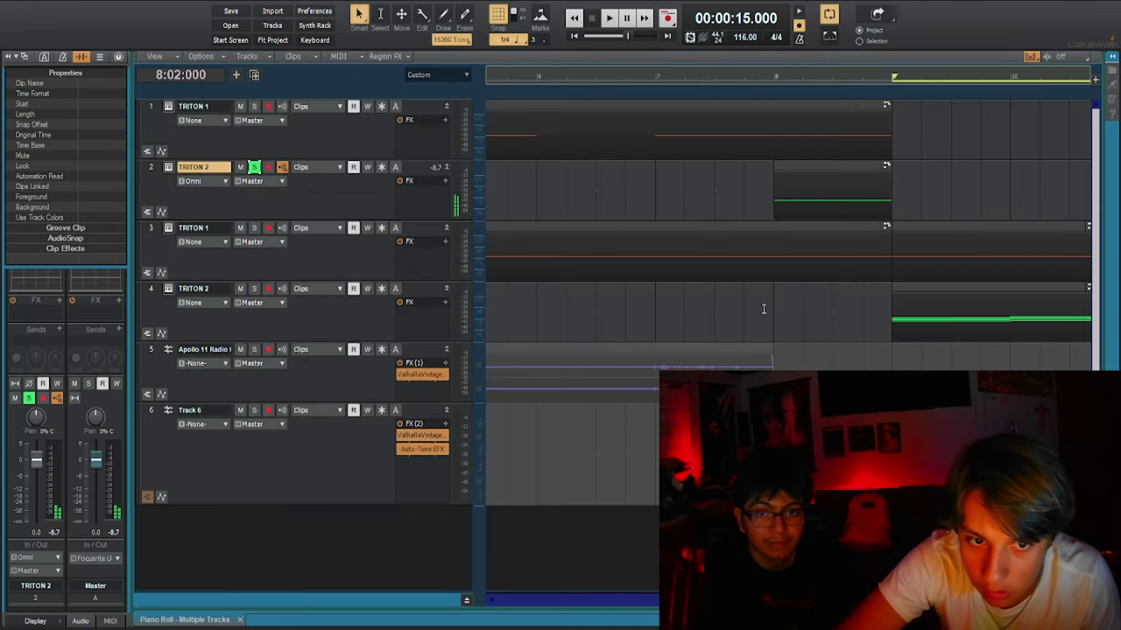
{"action": "key", "text": "space"}
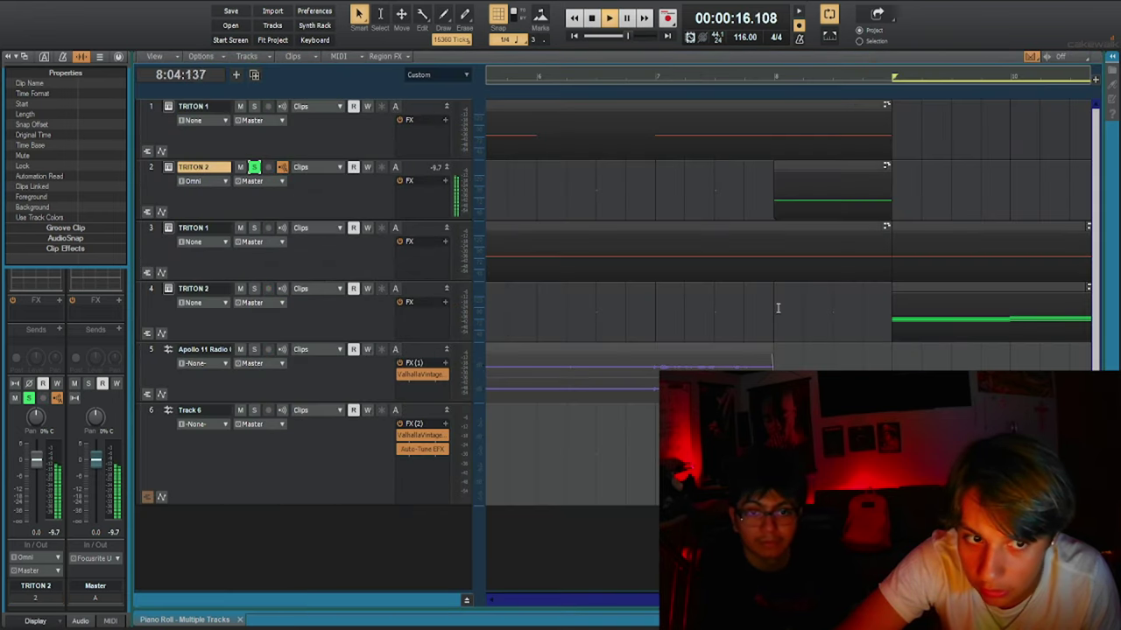
{"action": "key", "text": "space"}
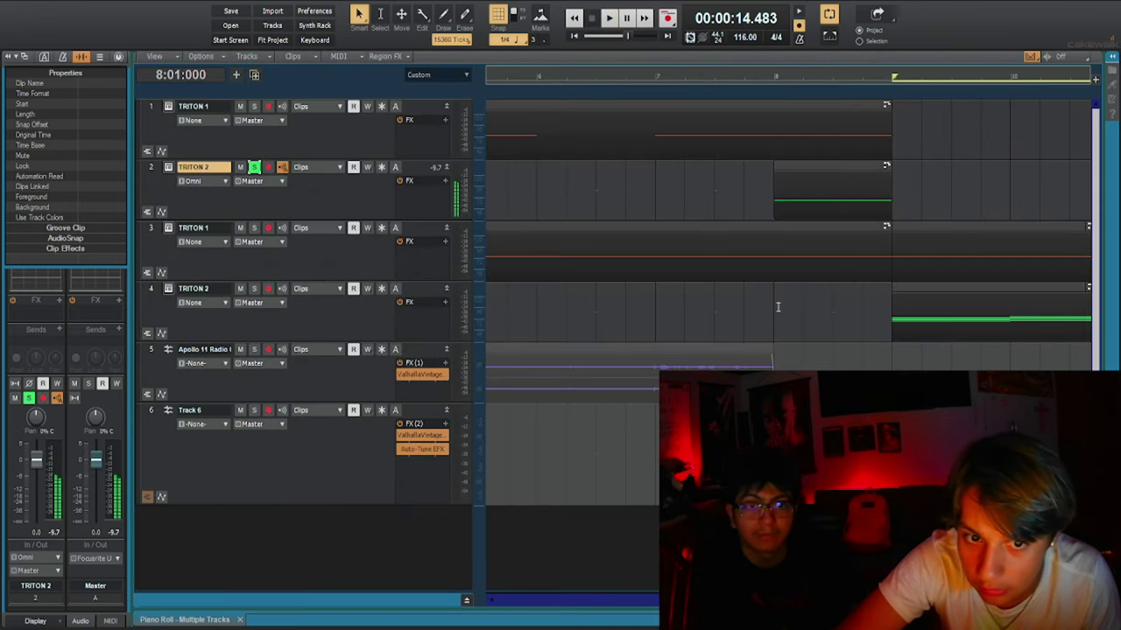
Unsolo the second track, TRITON 2, and play the full mix.
{"action": "left_click", "coordinate": [255, 168]}
{"action": "left_click", "coordinate": [679, 320]}
{"action": "key", "text": "space"}
Enter half notes Eb5 and F#5 in bar 9 of the TRITON 5 track and play them with the chords.
{"action": "left_click", "coordinate": [655, 318]}
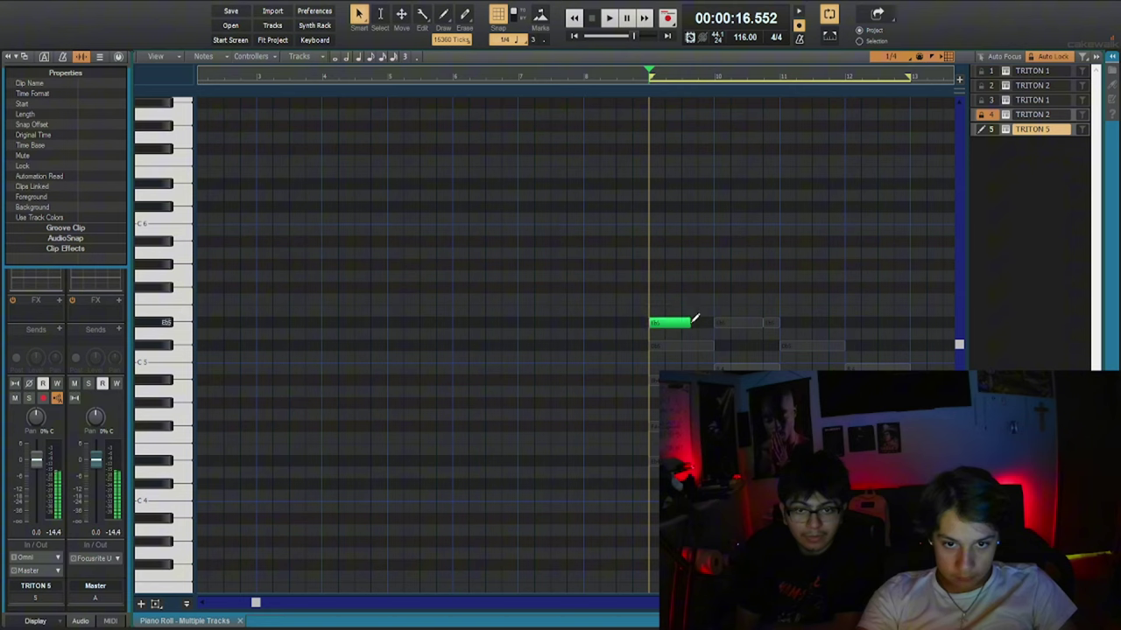
{"action": "key", "text": "space"}
{"action": "key", "text": "space"}
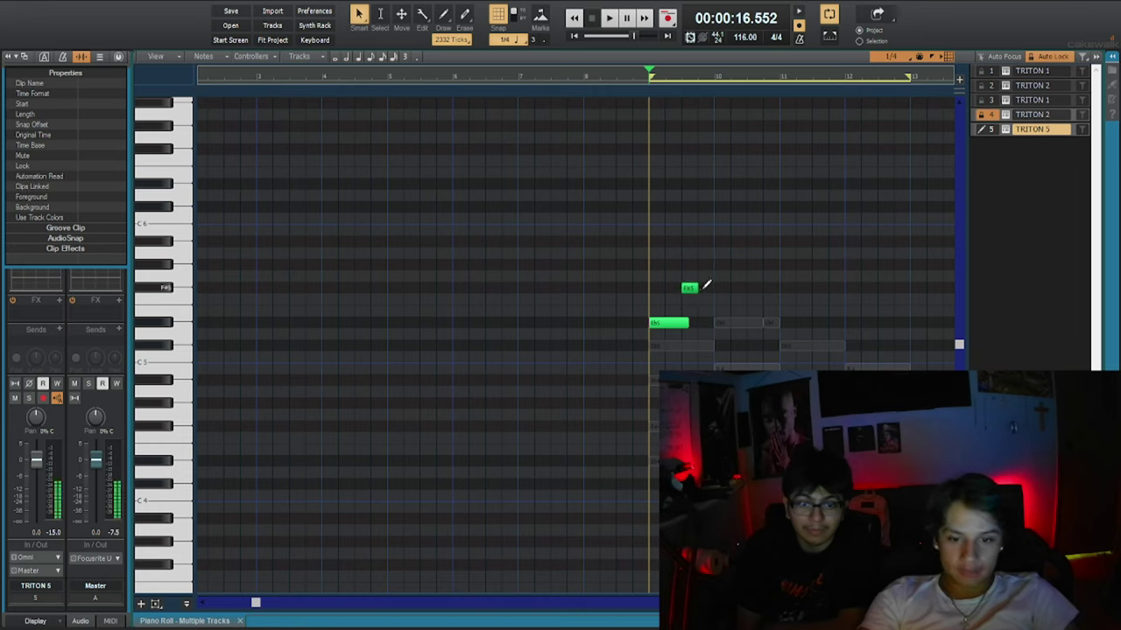
{"action": "left_click_drag", "start_coordinate": [705, 285], "coordinate": [721, 286]}
{"action": "key", "text": "space"}
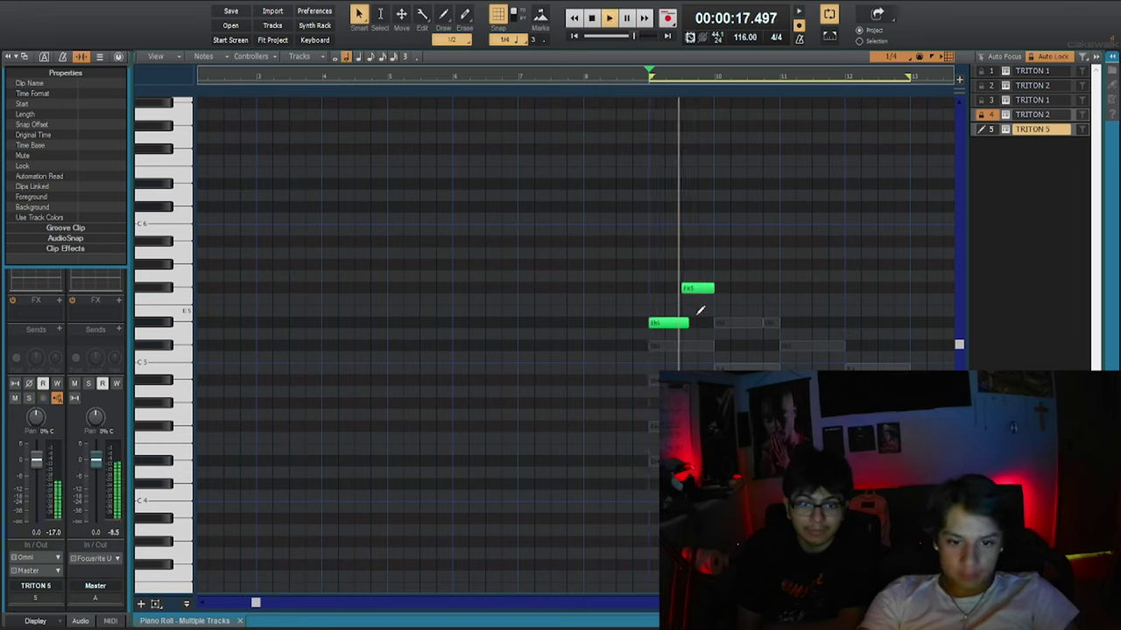
{"action": "left_click_drag", "start_coordinate": [683, 323], "coordinate": [682, 323]}
{"action": "key", "text": "space"}
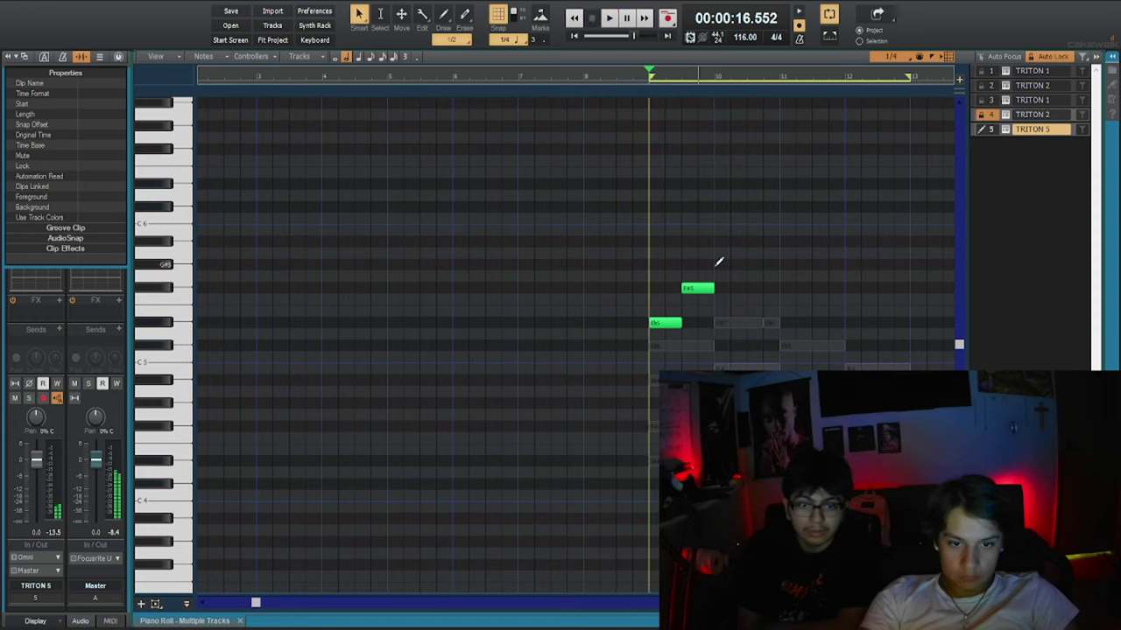
Add half notes G#5 at bar 10 and F#5 at bar 11 of the TRITON 5 melody and audition them.
{"action": "left_click", "coordinate": [718, 265]}
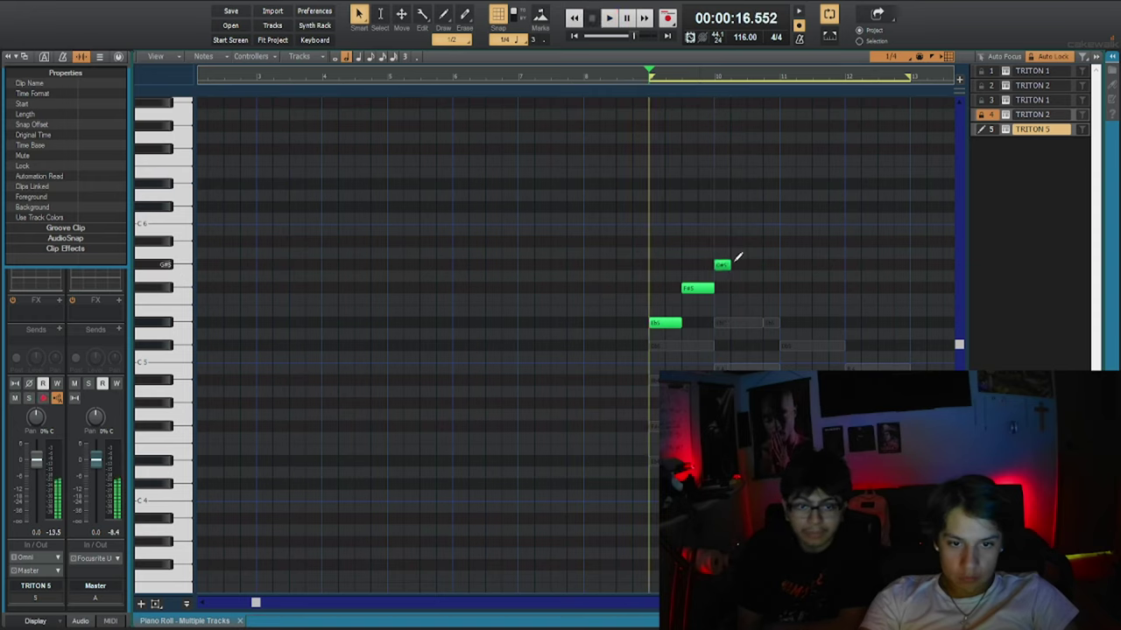
{"action": "key", "text": "space"}
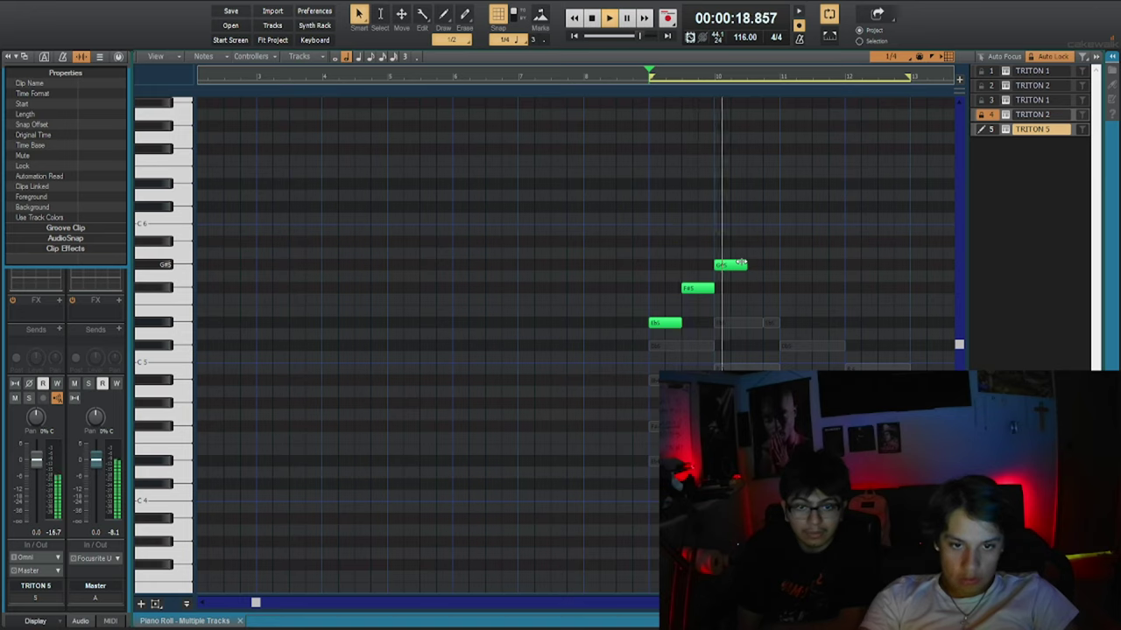
{"action": "key", "text": "space"}
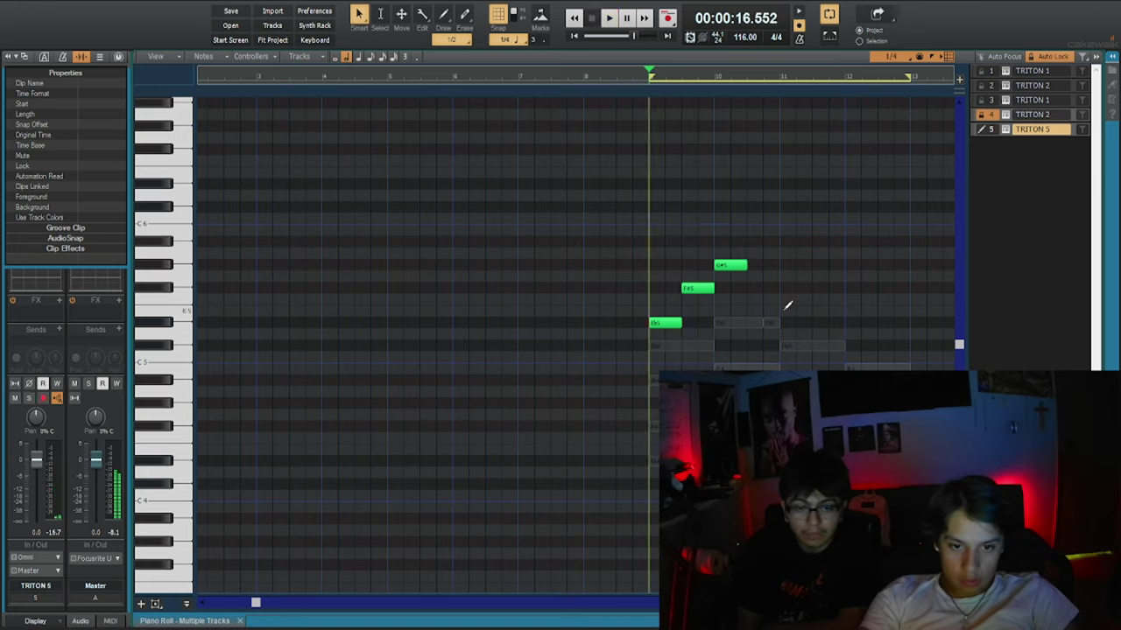
{"action": "key", "text": "space"}
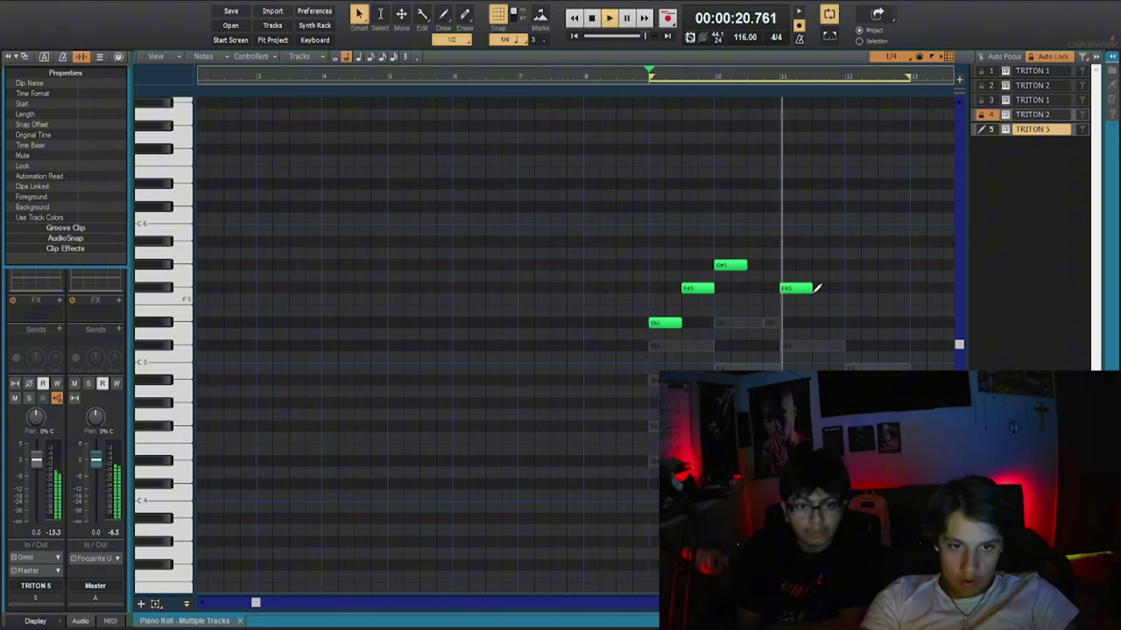
{"action": "key", "text": "space"}
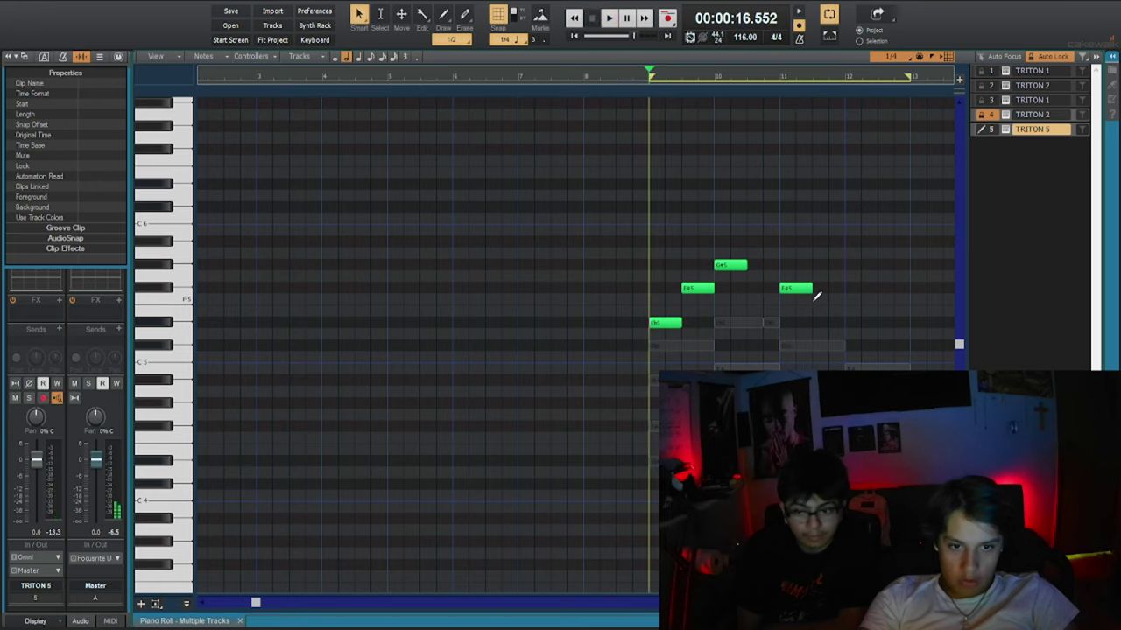
Lower the bar 11 melody note to Db5, play it back, and add another note at the start of bar 12.
{"action": "left_click_drag", "start_coordinate": [799, 287], "coordinate": [804, 312]}
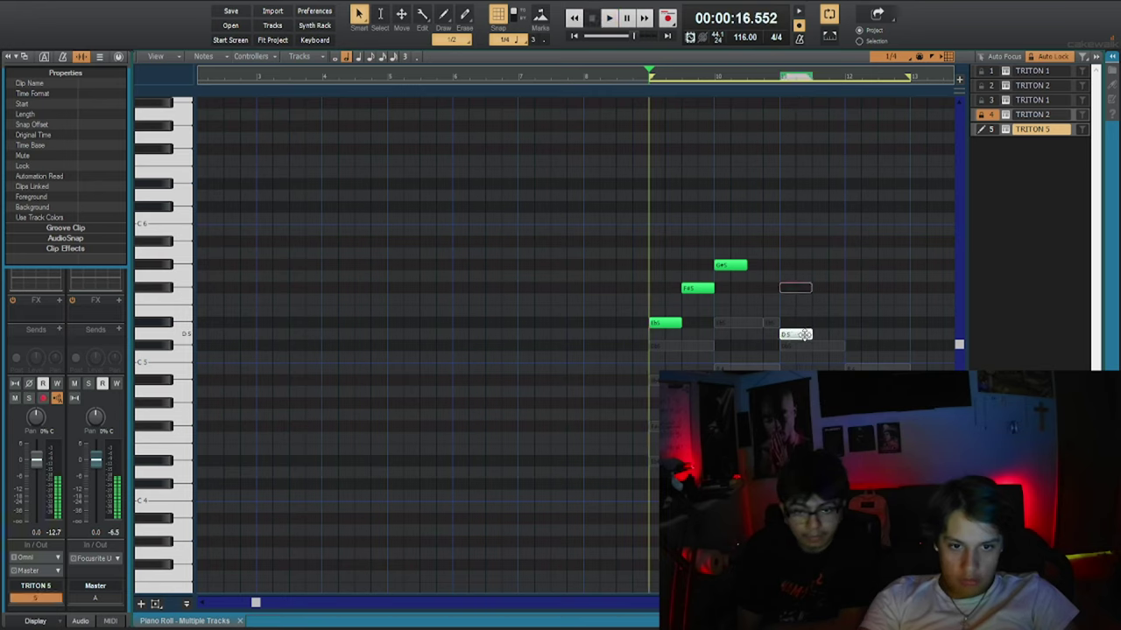
{"action": "key", "text": "space"}
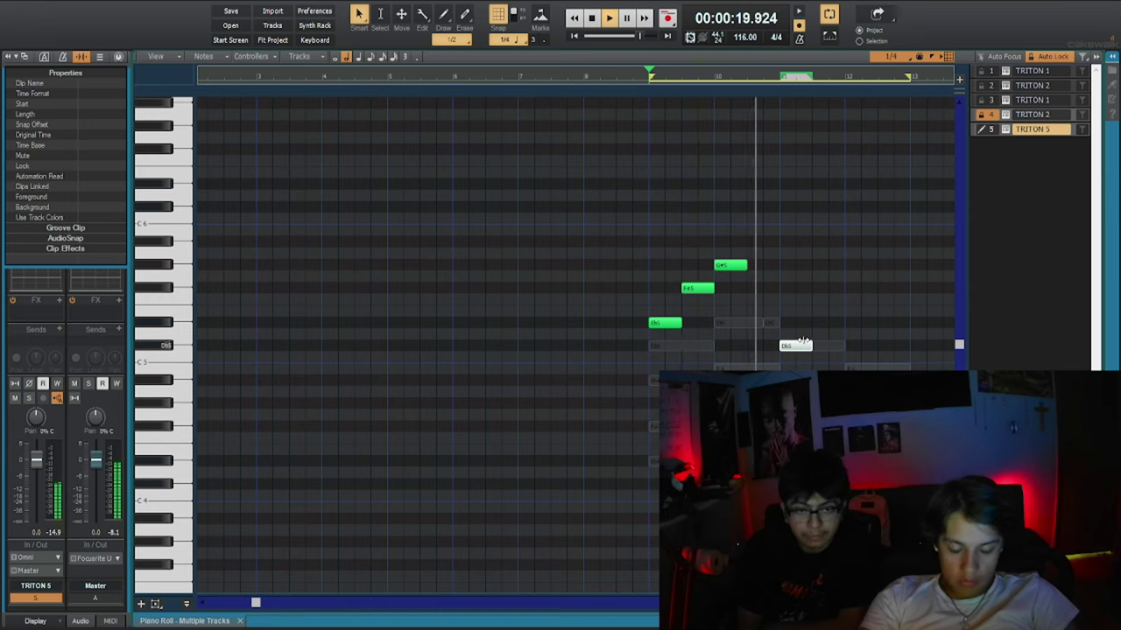
{"action": "left_click", "coordinate": [850, 368]}
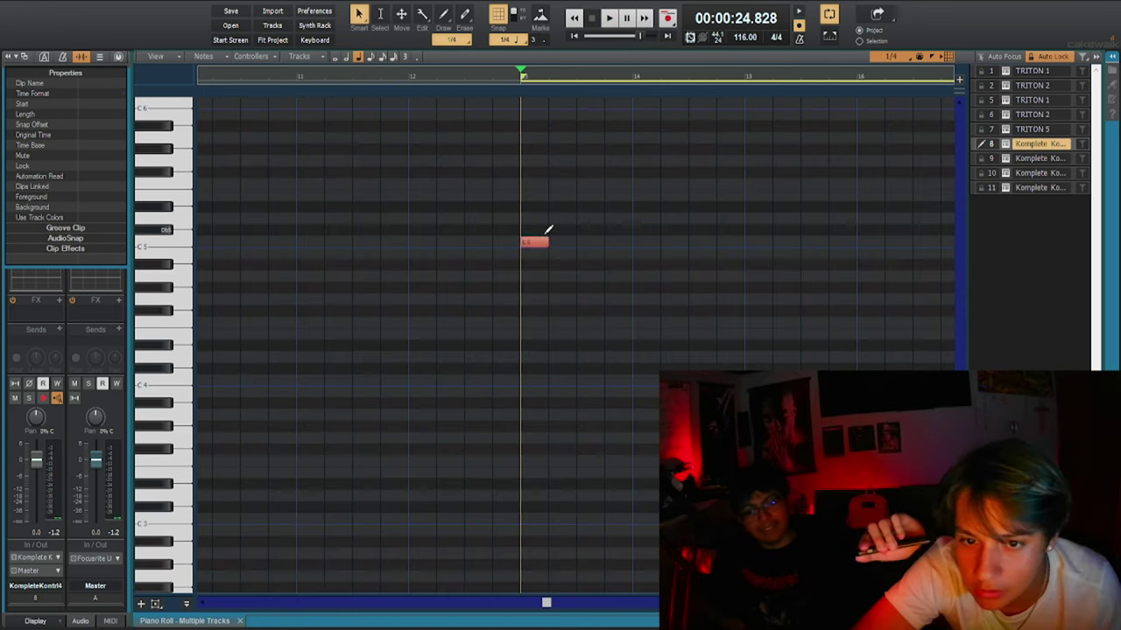
Enter two consecutive eighth-note C5 hits at bar 13 on track 8, Komplete Kontrol, and audition them.
{"action": "left_click", "coordinate": [541, 241]}
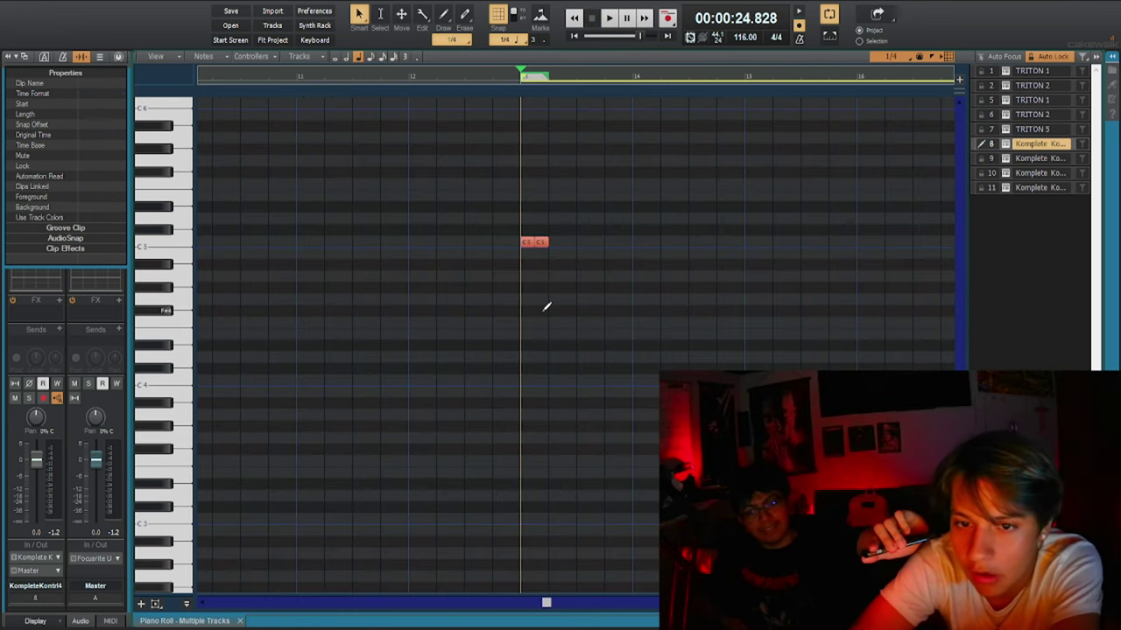
{"action": "key", "text": "space"}
{"action": "key", "text": "w"}
{"action": "key", "text": "w"}
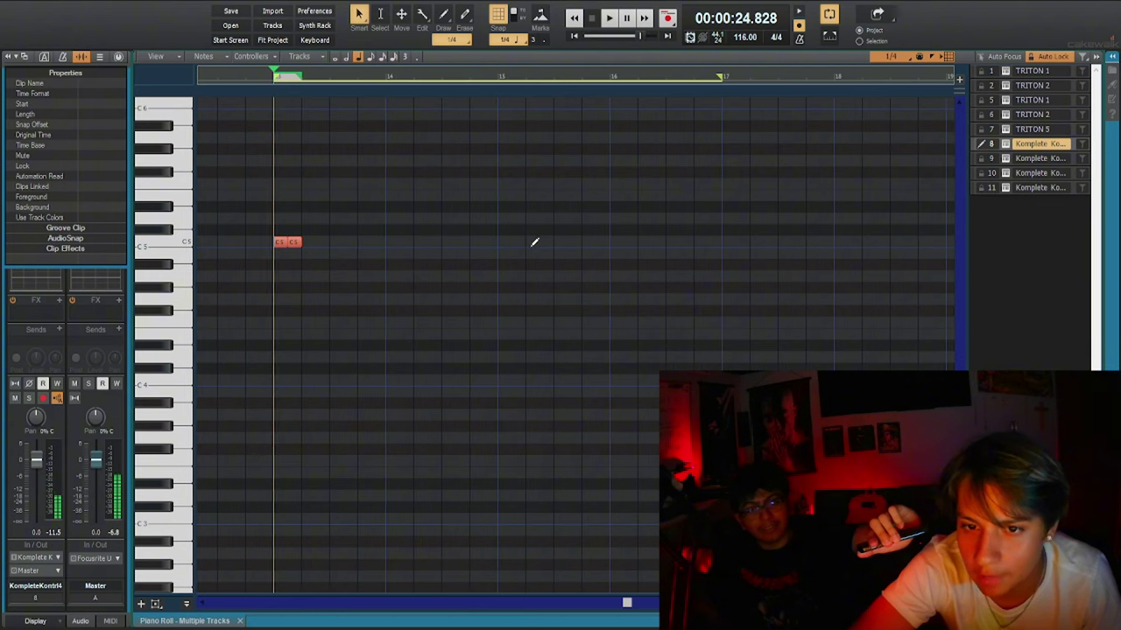
Enlarge the velocity lane and reduce the second C5 hit's velocity to about 40.
{"action": "left_click_drag", "start_coordinate": [385, 584], "coordinate": [393, 350]}
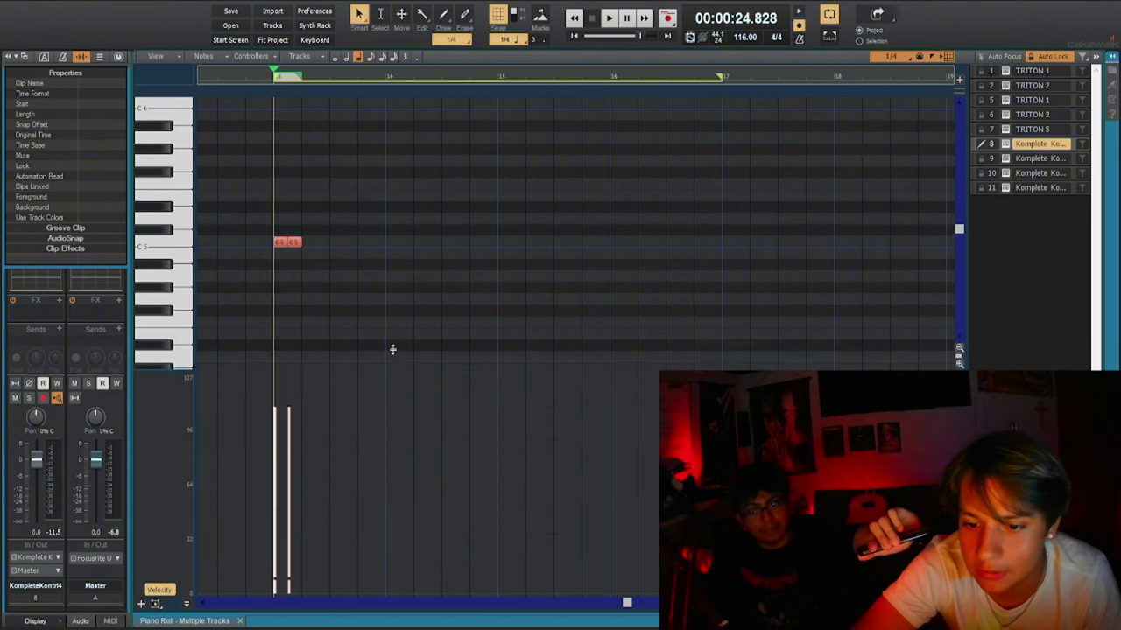
{"action": "left_click", "coordinate": [291, 462]}
{"action": "left_click", "coordinate": [289, 516]}
Duplicate the pair of C5 hits repeatedly to fill bars 13 through 16 of track 8.
{"action": "key", "text": "ctrl+d"}
{"action": "key", "text": "ctrl+d"}
{"action": "key", "text": "ctrl+d"}
{"action": "key", "text": "ctrl+d"}
{"action": "key", "text": "ctrl+d"}
{"action": "key", "text": "ctrl+d"}
{"action": "key", "text": "ctrl+d"}
{"action": "key", "text": "ctrl+d"}
{"action": "key", "text": "ctrl+d"}
{"action": "key", "text": "ctrl+d"}
{"action": "key", "text": "ctrl+d"}
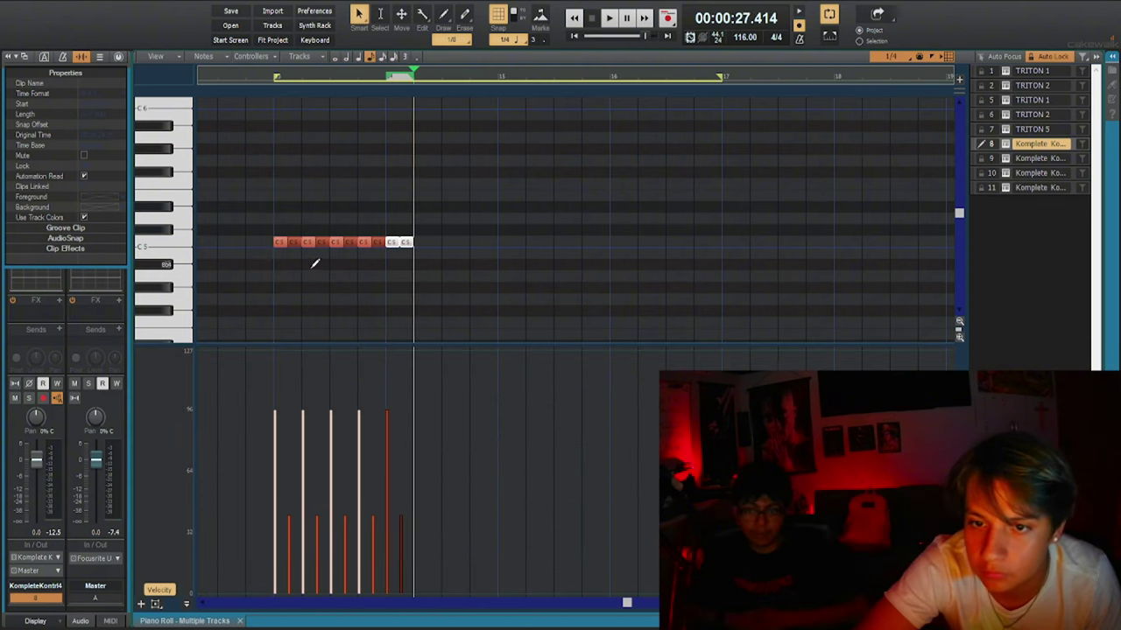
{"action": "key", "text": "ctrl+d"}
{"action": "key", "text": "ctrl+d"}
{"action": "key", "text": "ctrl+d"}
{"action": "key", "text": "ctrl+d"}
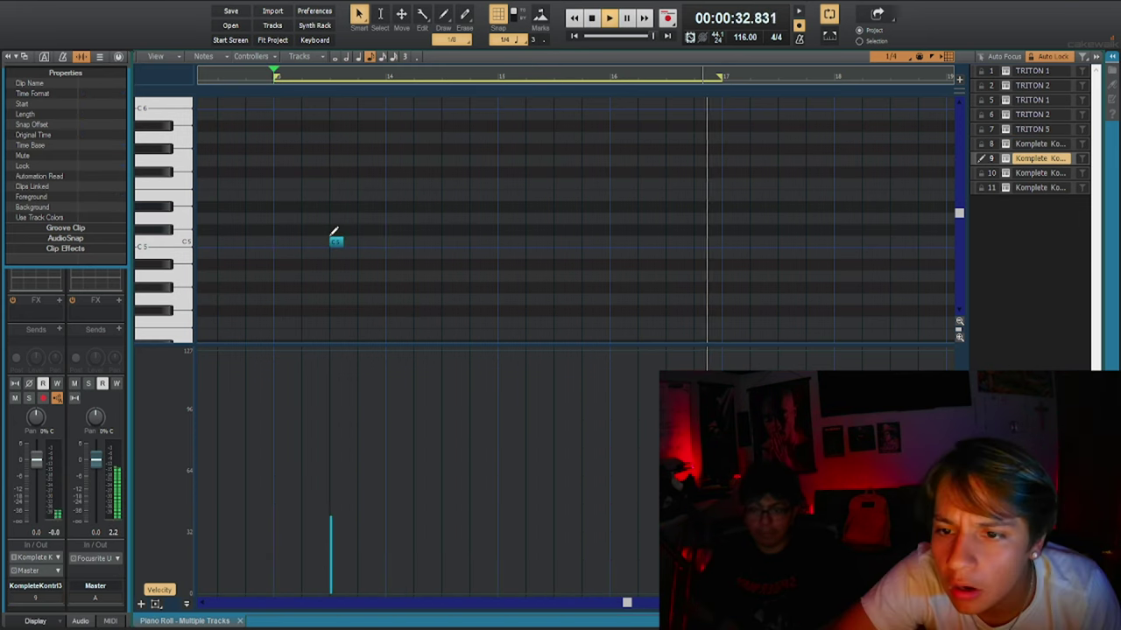
Raise the velocity of the C5 hit on beat 3 of bar 13, track 9, to about 100 while auditioning it.
{"action": "left_click", "coordinate": [330, 445]}
{"action": "key", "text": "space"}
{"action": "key", "text": "space"}
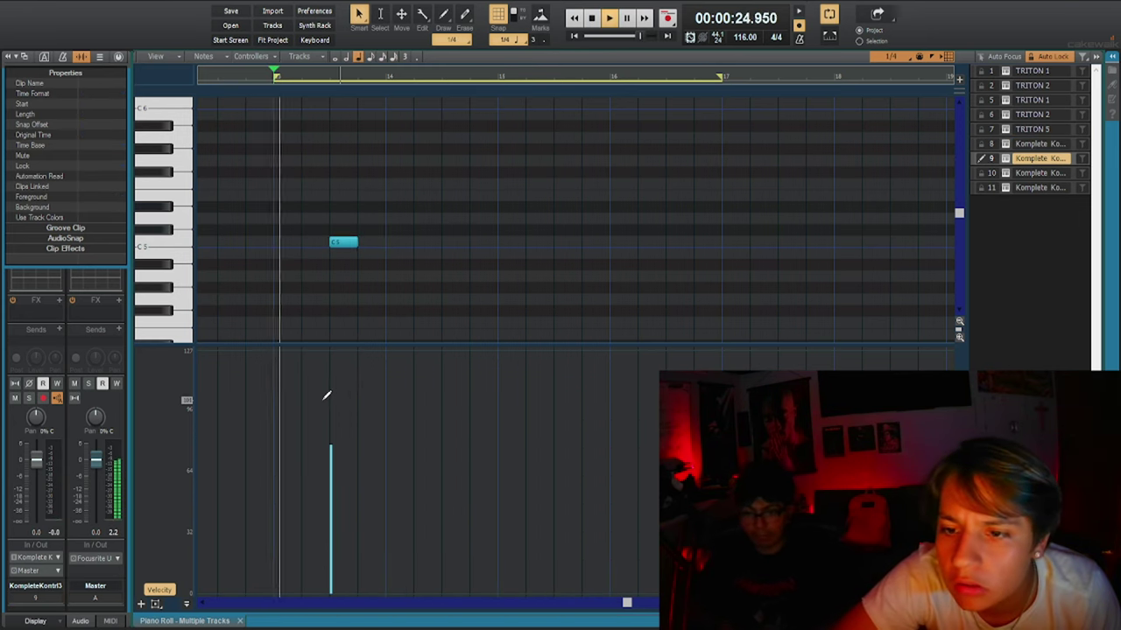
{"action": "left_click", "coordinate": [330, 403]}
Copy the track 9 C5 hit to beat 3 of bar 14, and play the arrangement in the track view.
{"action": "left_click", "coordinate": [347, 242]}
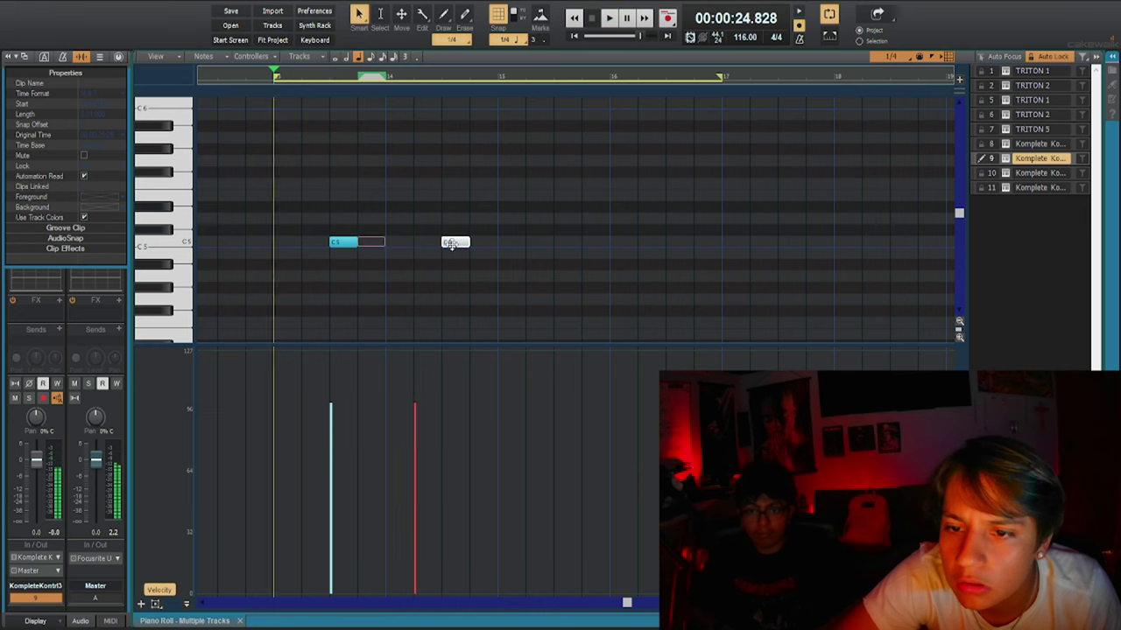
{"action": "key", "text": "space"}
{"action": "key", "text": "d"}
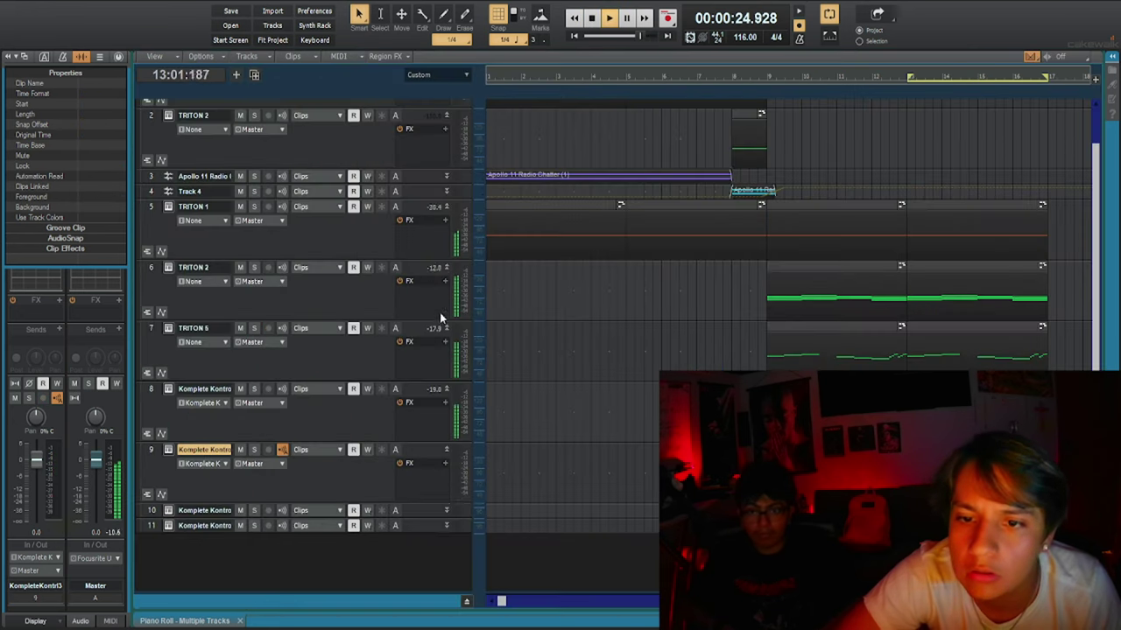
Place C5 hits on track 10 at beat 1 of bar 13, beat 2 of bar 14, beat 1 of bar 15 and beat 2 of bar 16.
{"action": "left_click", "coordinate": [448, 511]}
{"action": "left_click", "coordinate": [278, 242]}
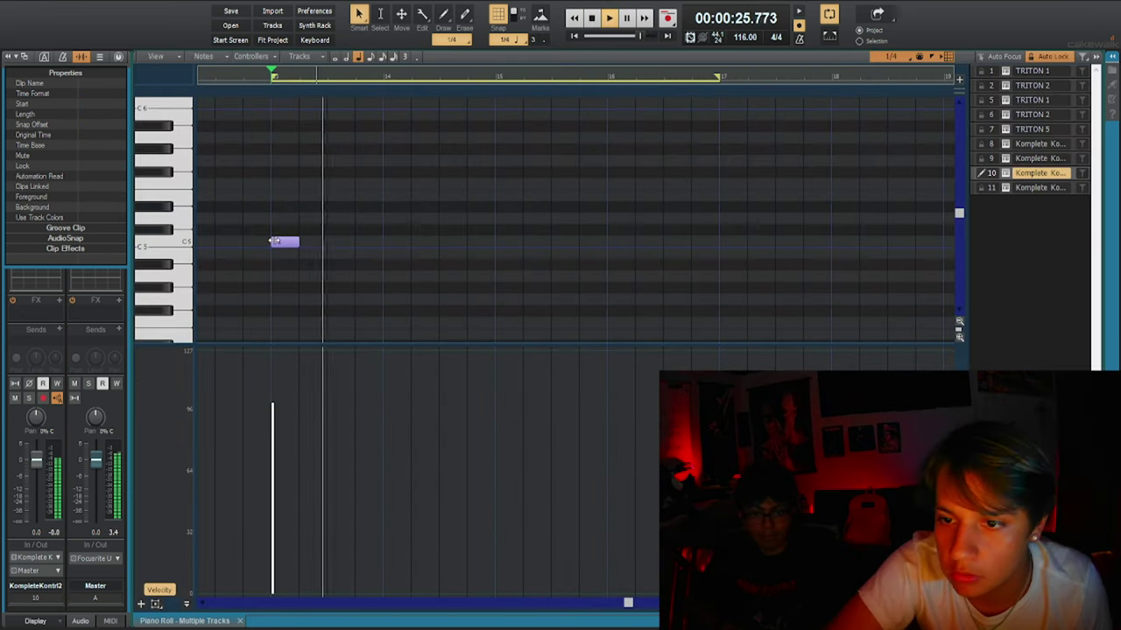
{"action": "key", "text": "space"}
{"action": "key", "text": "space"}
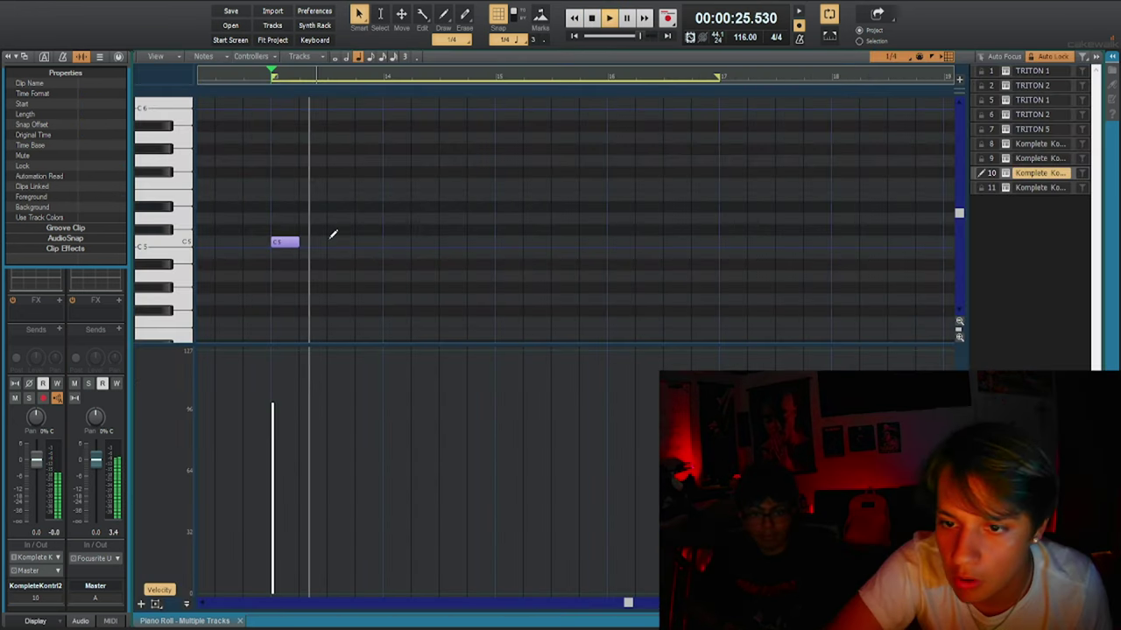
{"action": "left_click", "coordinate": [415, 242]}
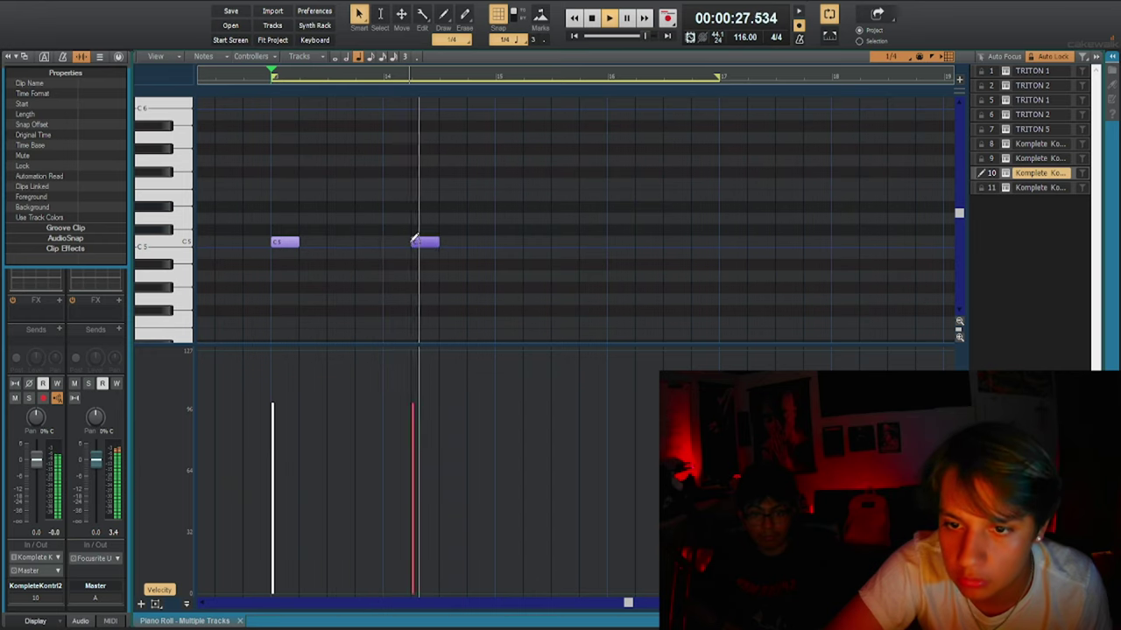
{"action": "left_click", "coordinate": [496, 242]}
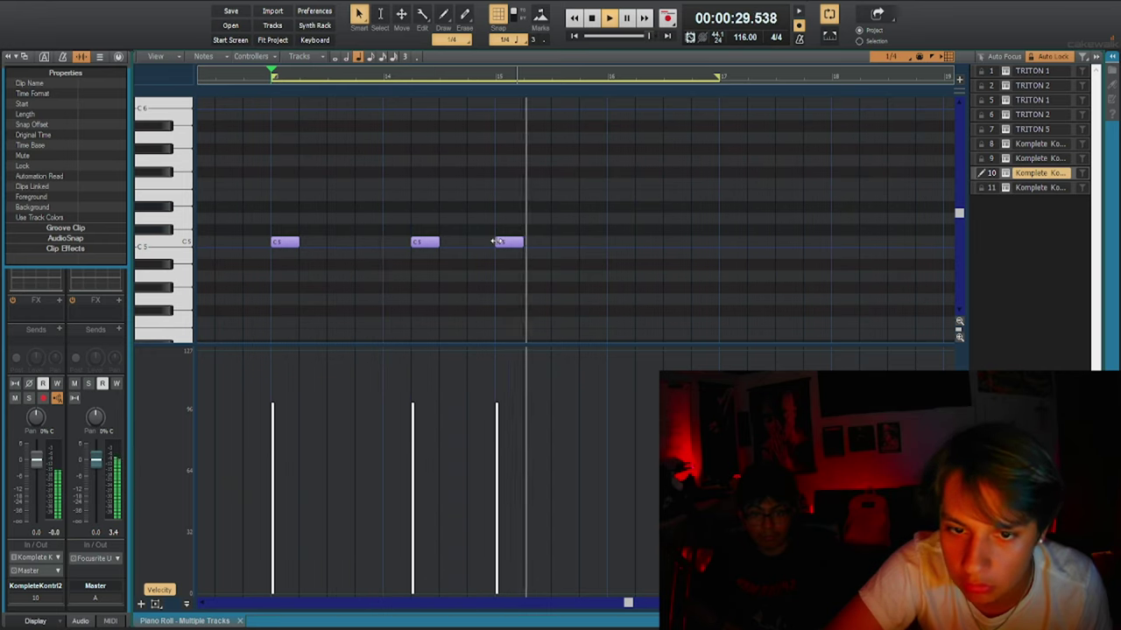
{"action": "left_click", "coordinate": [638, 241]}
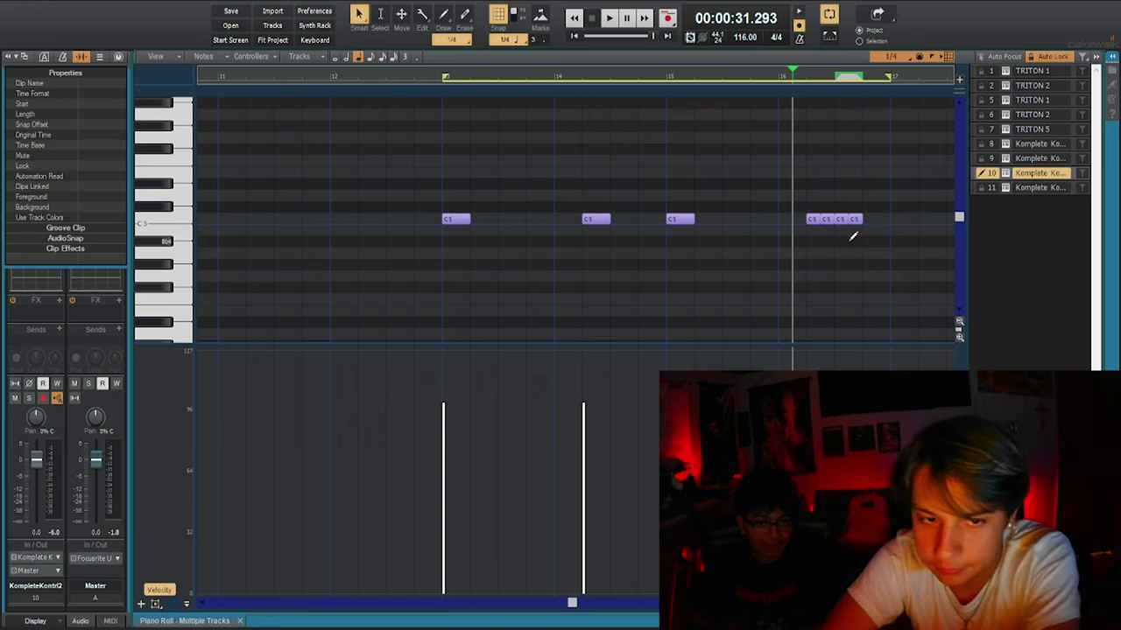
Rework track 10's bar 16 fill into eighth-note C5 hits on beats 2, 2.5, 3.5 and 4 while auditioning it.
{"action": "key", "text": "space"}
{"action": "right_click", "coordinate": [840, 218]}
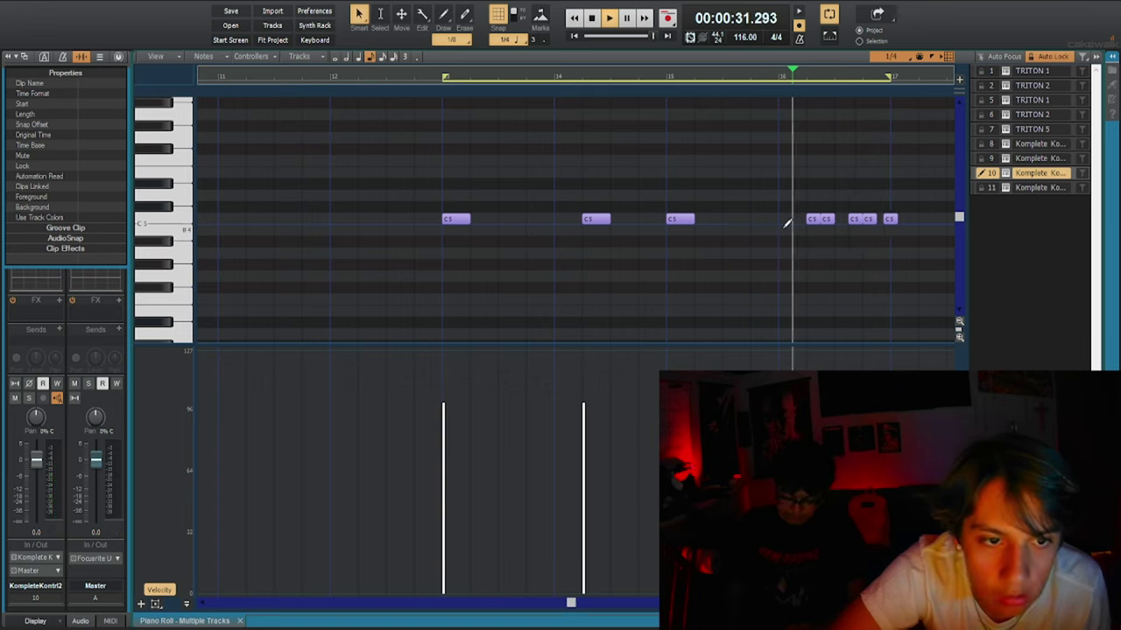
{"action": "right_click", "coordinate": [891, 218]}
{"action": "key", "text": "space"}
{"action": "left_click", "coordinate": [881, 219]}
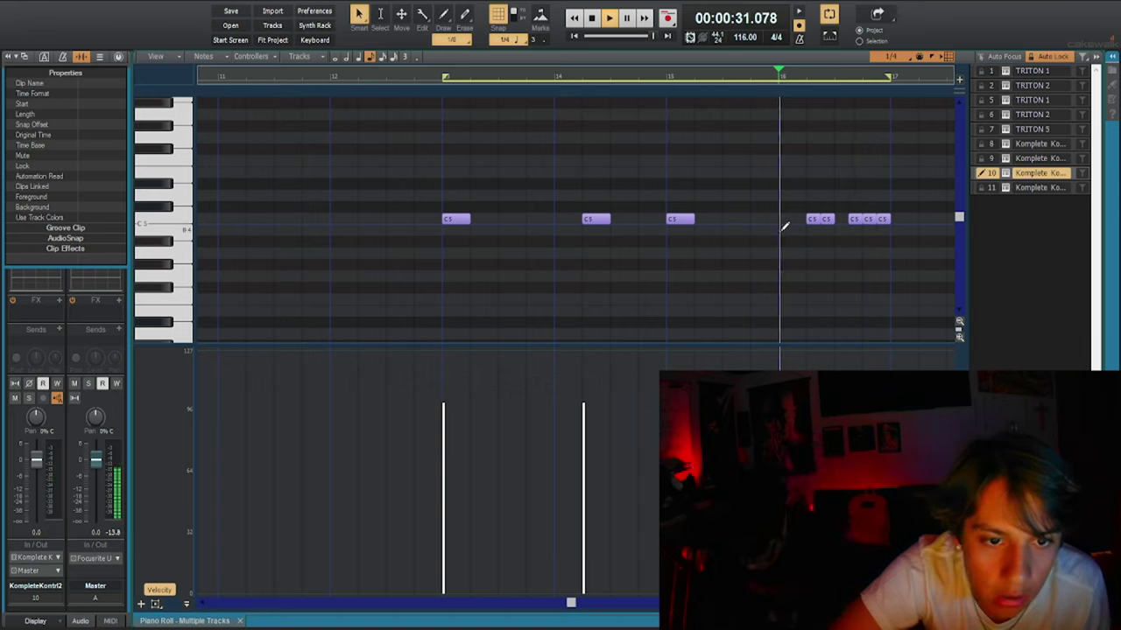
{"action": "key", "text": "space"}
{"action": "right_click", "coordinate": [886, 219]}
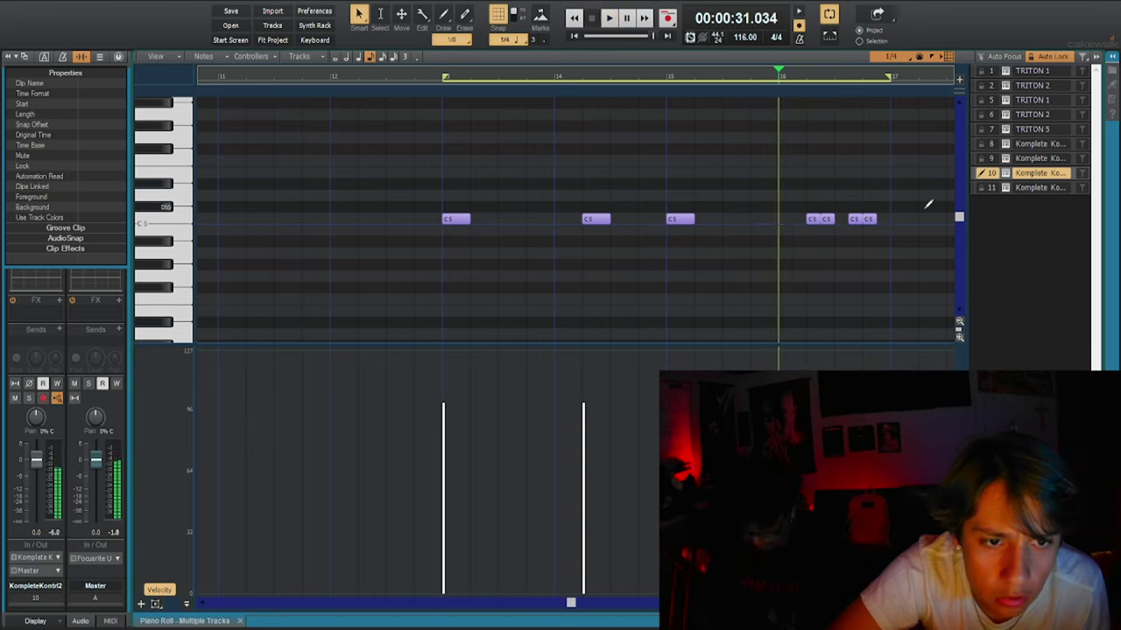
Add an eighth-note C5 hit at the very end of bar 16 on track 9 and audition the pattern.
{"action": "left_click", "coordinate": [1029, 158]}
{"action": "key", "text": "space"}
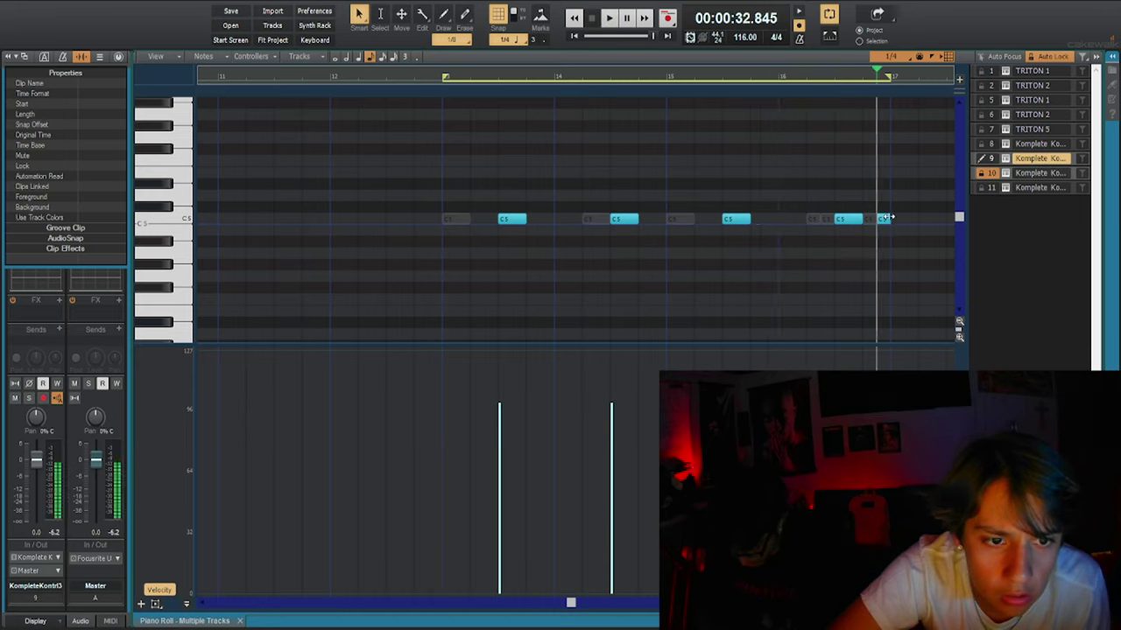
{"action": "key", "text": "space"}
{"action": "key", "text": "space"}
{"action": "right_click", "coordinate": [784, 198]}
{"action": "key", "text": "space"}
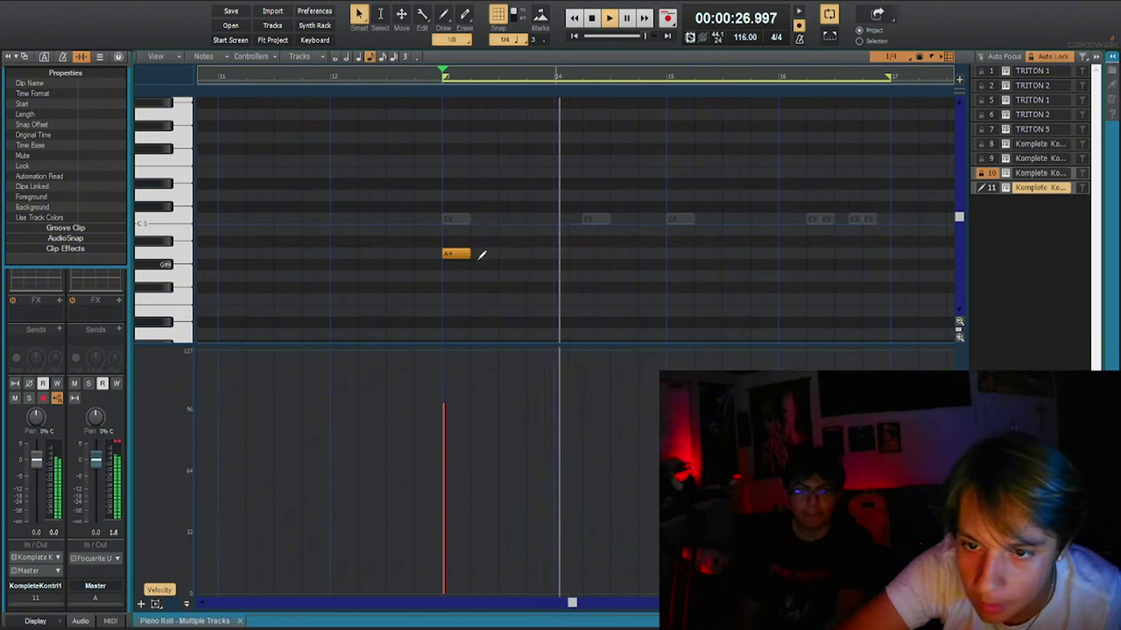
Layer dotted quarter-note A4 and C5 hits on beat 1 of bar 13 on track 11.
{"action": "mouse_move", "coordinate": [480, 254]}
{"action": "left_mouse_down"}
{"action": "mouse_move", "coordinate": [513, 254]}
{"action": "mouse_move", "coordinate": [493, 255]}
{"action": "mouse_move", "coordinate": [484, 232]}
{"action": "left_mouse_up"}
{"action": "key", "text": "space"}
{"action": "key", "text": "space"}
{"action": "left_click", "coordinate": [476, 264]}
{"action": "key", "text": "ctrl+z"}
{"action": "left_click", "coordinate": [446, 218]}
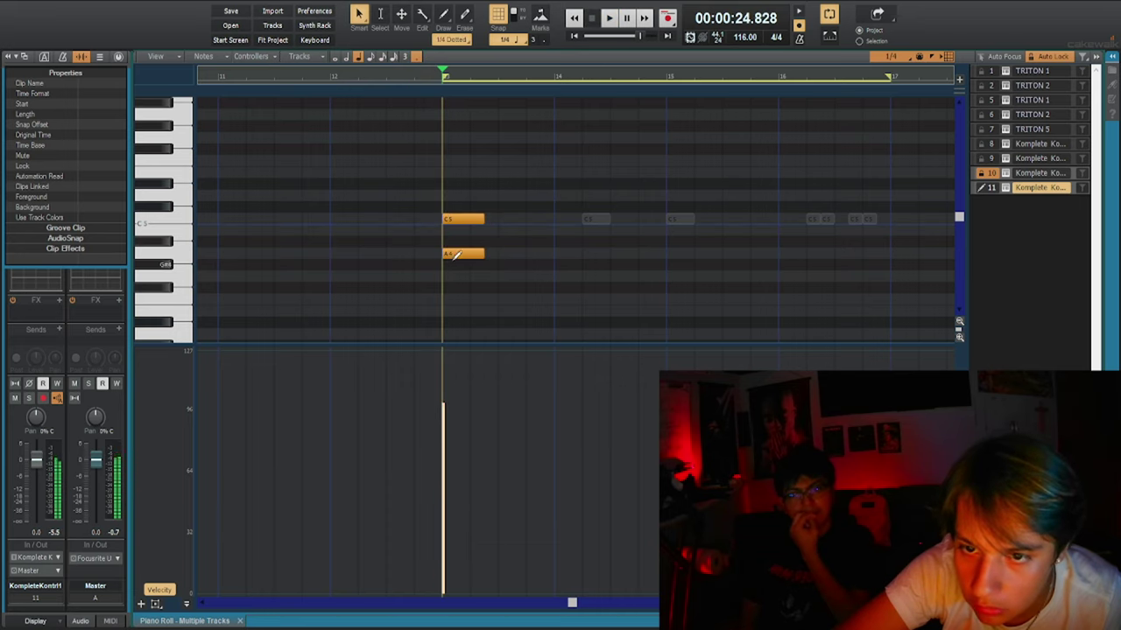
Audition the track 11 hits in bar 13 and reduce their velocity to about 70.
{"action": "key", "text": "space"}
{"action": "key", "text": "space"}
{"action": "left_click_drag", "start_coordinate": [443, 405], "coordinate": [445, 457]}
{"action": "key", "text": "space"}
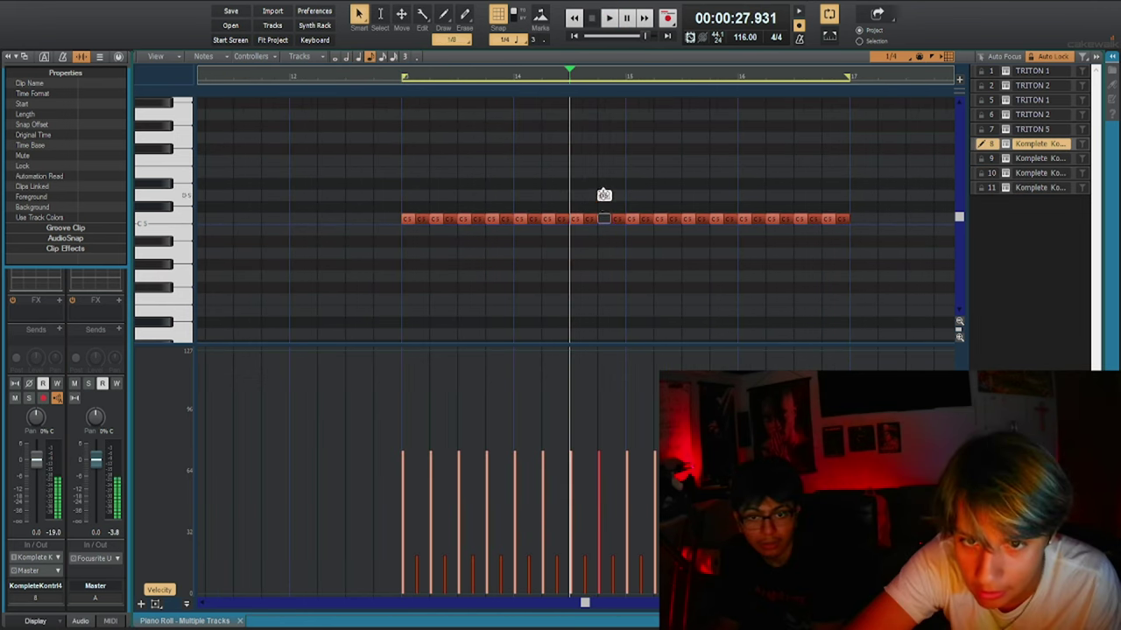
Raise track 8's last two bar 14 hits to E5 and F#5, and split its bar 16 beat 3 hit into two shorter C5 hits.
{"action": "left_click_drag", "start_coordinate": [618, 150], "coordinate": [618, 149]}
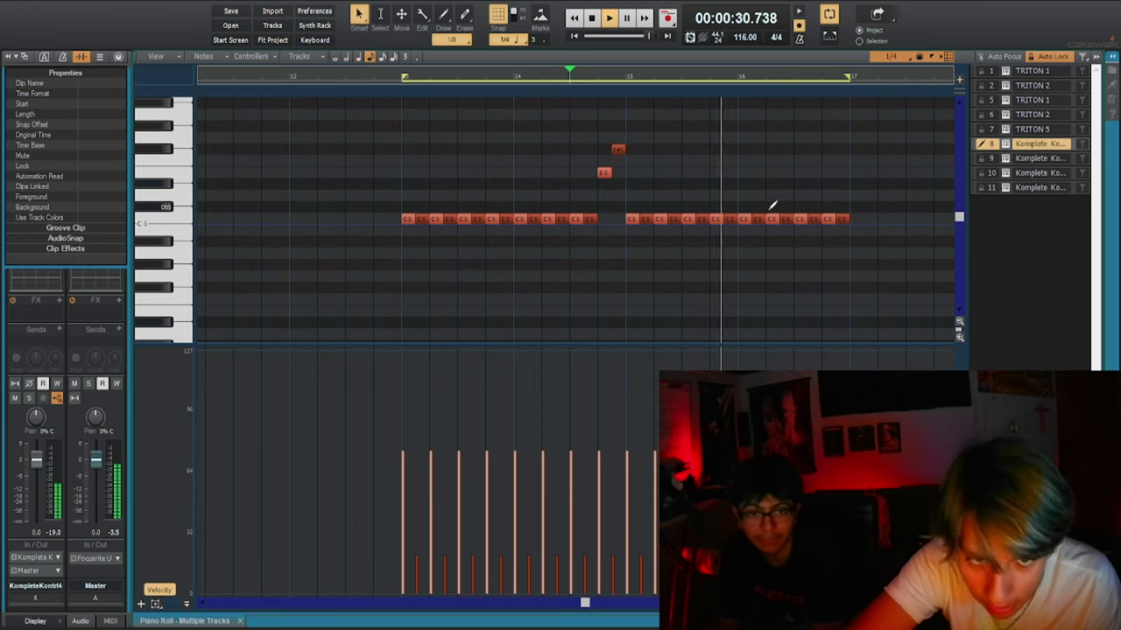
{"action": "key", "text": "space"}
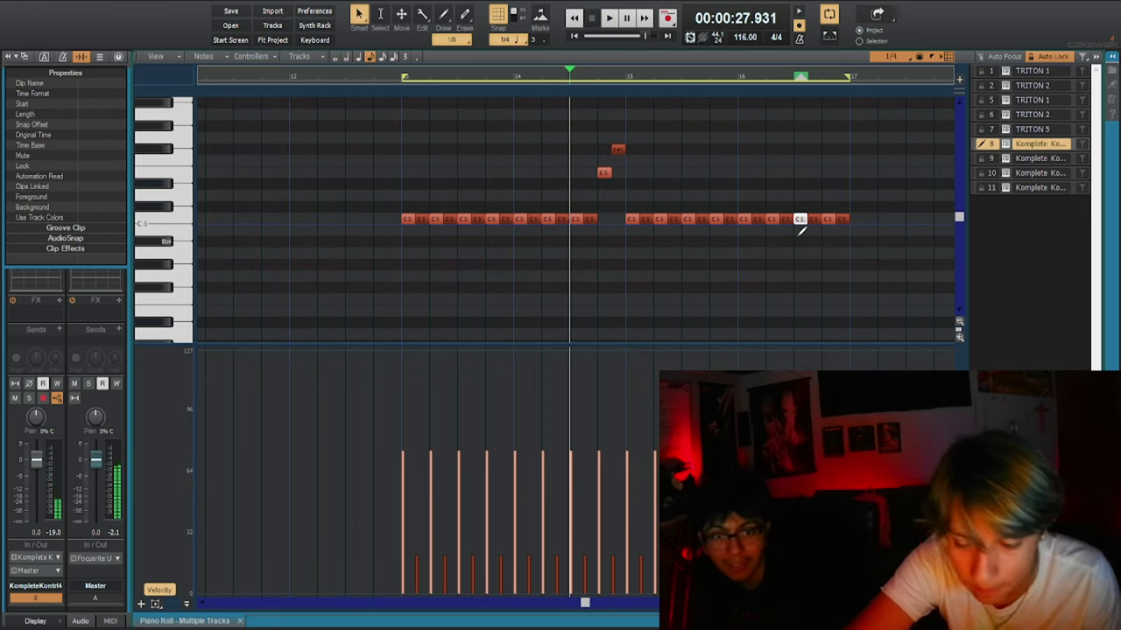
{"action": "key", "text": "space"}
{"action": "left_click", "coordinate": [797, 236]}
{"action": "left_click", "coordinate": [743, 244]}
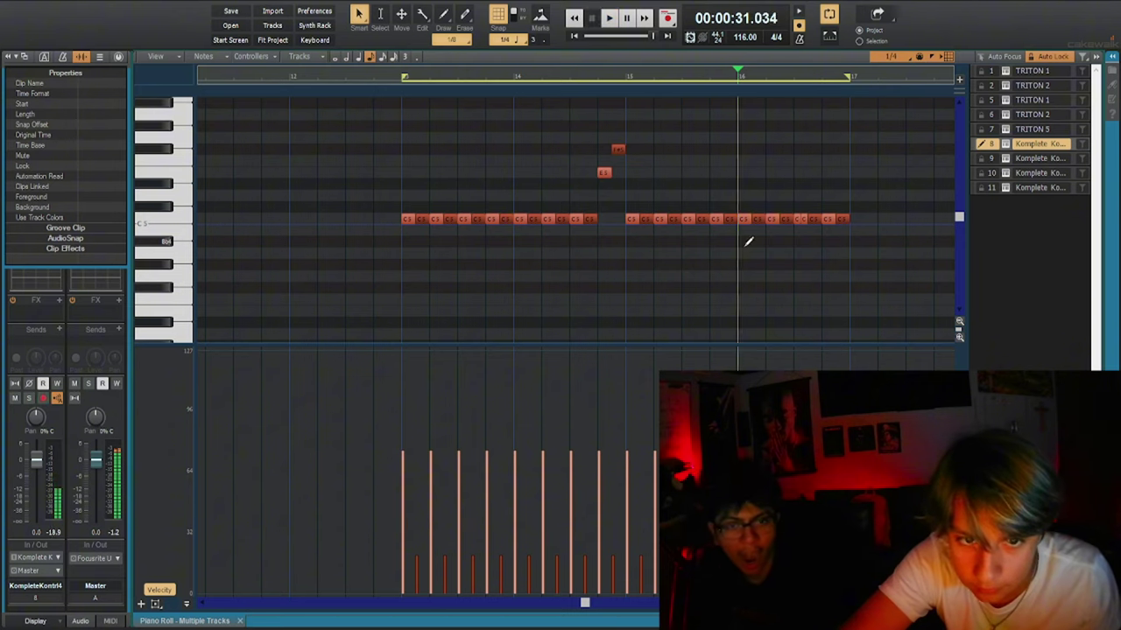
{"action": "key", "text": "space"}
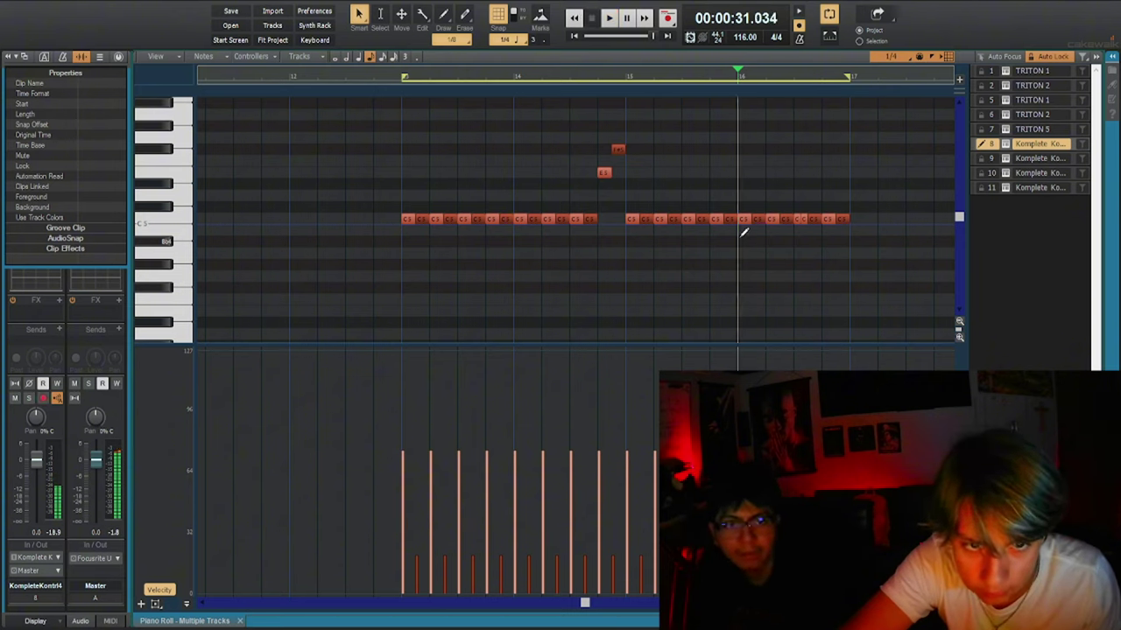
{"action": "left_click_drag", "start_coordinate": [829, 226], "coordinate": [832, 226]}
{"action": "key", "text": "space"}
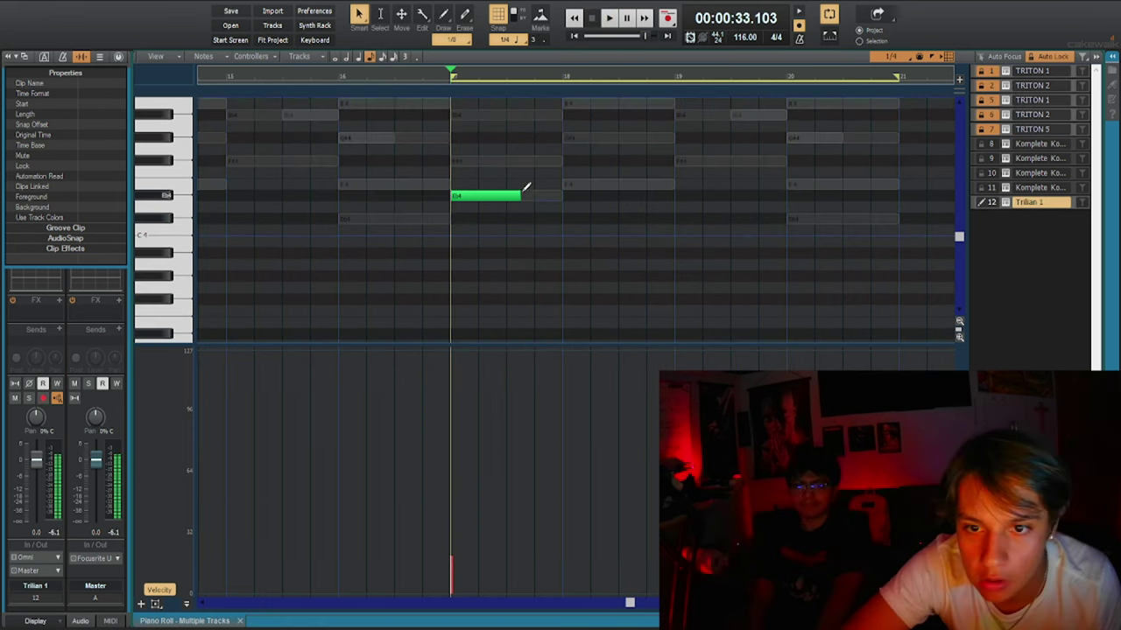
Write a Trilian 1 bass line of whole notes in bars 17 to 20: Eb4, E4, F#4 and Db4.
{"action": "left_click_drag", "start_coordinate": [523, 193], "coordinate": [562, 194]}
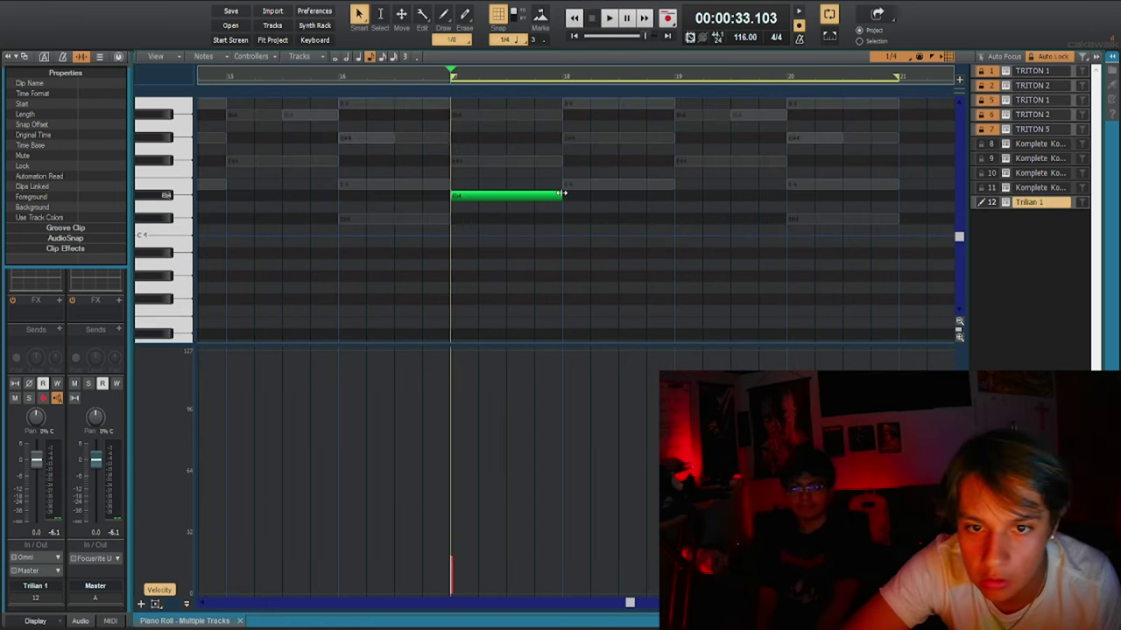
{"action": "left_click", "coordinate": [569, 184]}
{"action": "left_click", "coordinate": [679, 161]}
{"action": "left_click", "coordinate": [787, 215]}
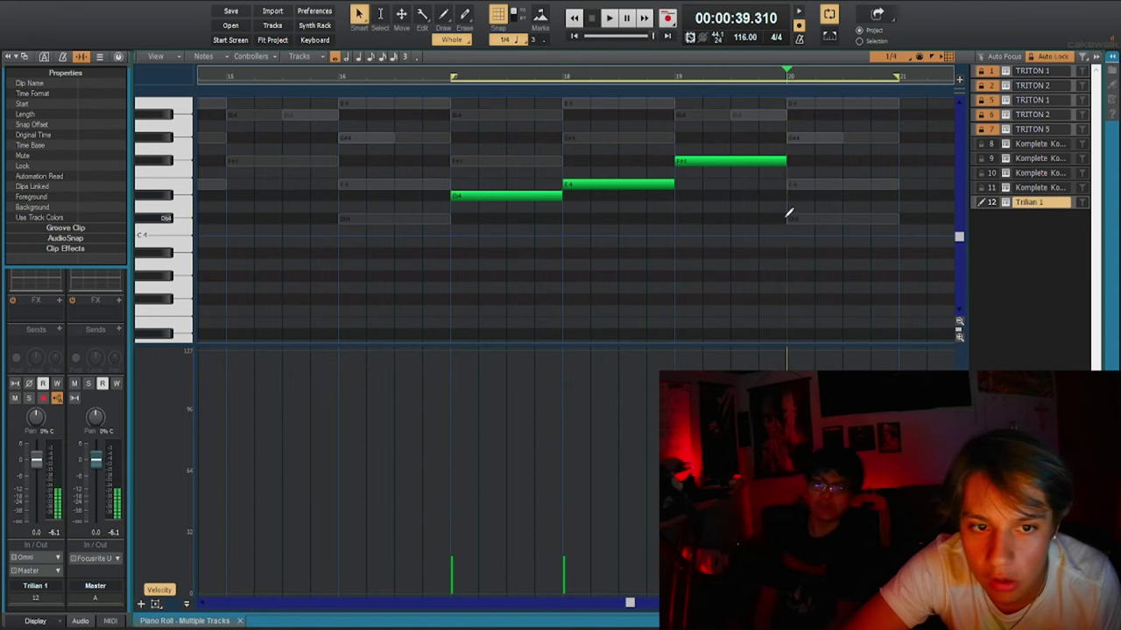
Play the arrangement from bar 17 in the track view and set the Trilian 1 track's input to Komplete Kontrol.
{"action": "key", "text": "w"}
{"action": "key", "text": "space"}
{"action": "key", "text": "d"}
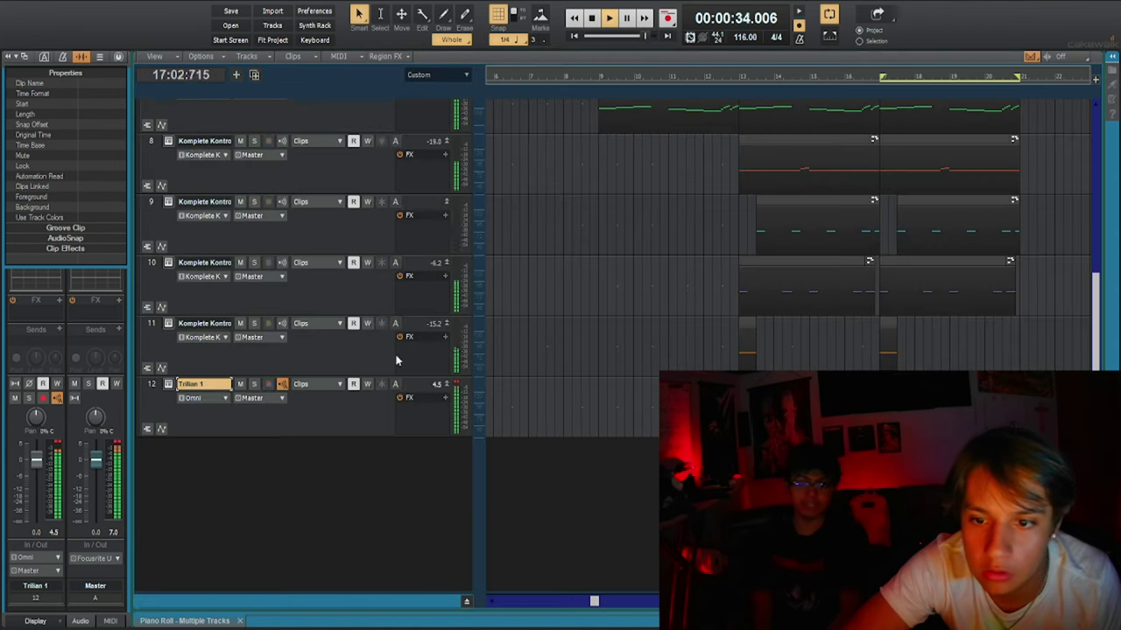
{"action": "key", "text": "w"}
{"action": "left_click", "coordinate": [218, 400]}
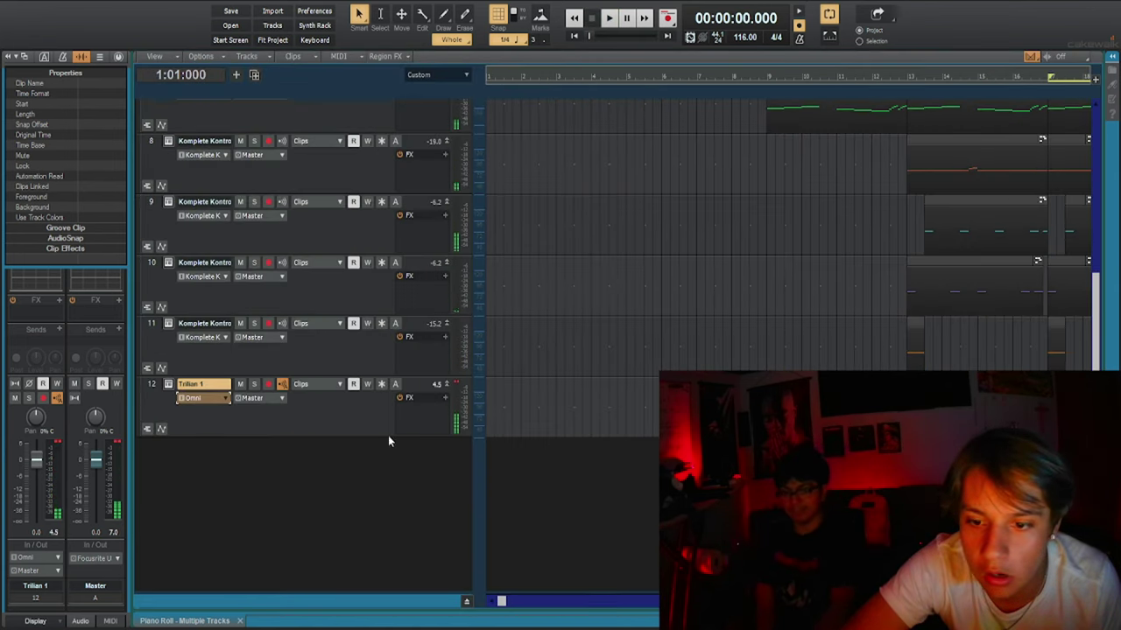
Play back bars 17 to 20 in the piano roll to check the Trilian 1 bass notes.
{"action": "key", "text": "d"}
{"action": "key", "text": "space"}
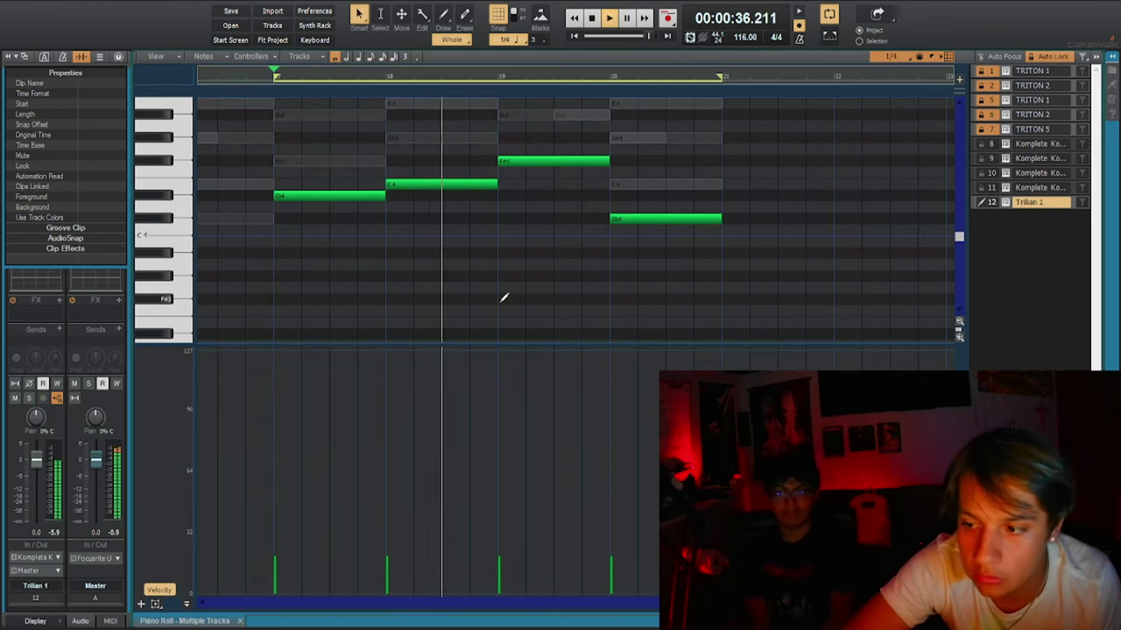
{"action": "scroll", "coordinate": [528, 305], "scroll_direction": "up", "scroll_amount": 1}
{"action": "scroll", "coordinate": [525, 306], "scroll_direction": "right", "scroll_amount": 1}
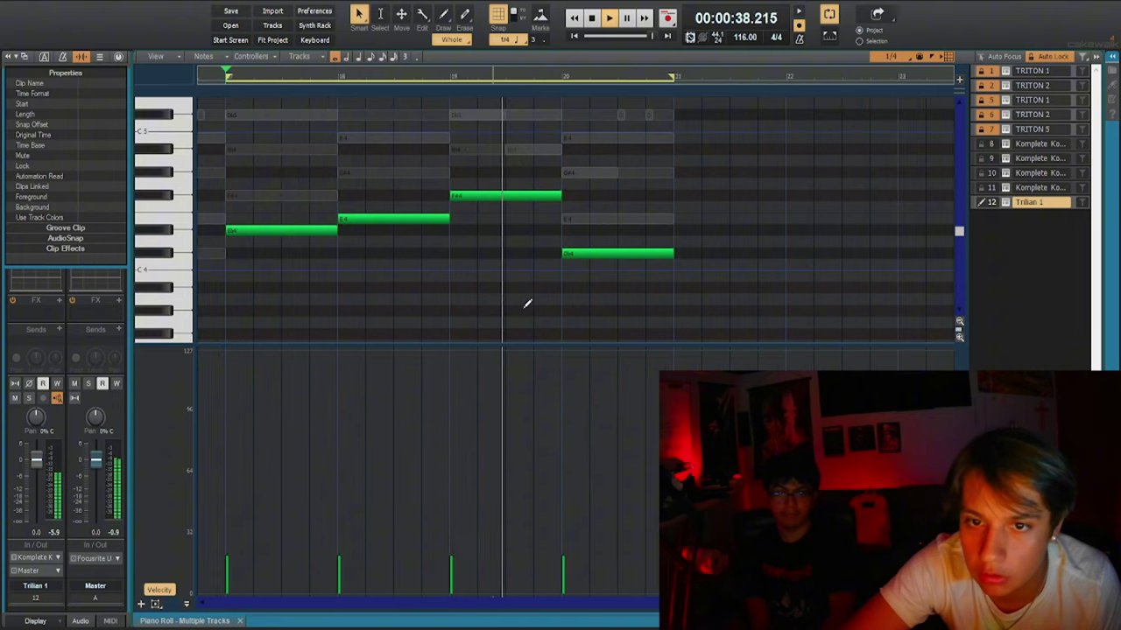
{"action": "scroll", "coordinate": [527, 304], "scroll_direction": "right", "scroll_amount": 2}
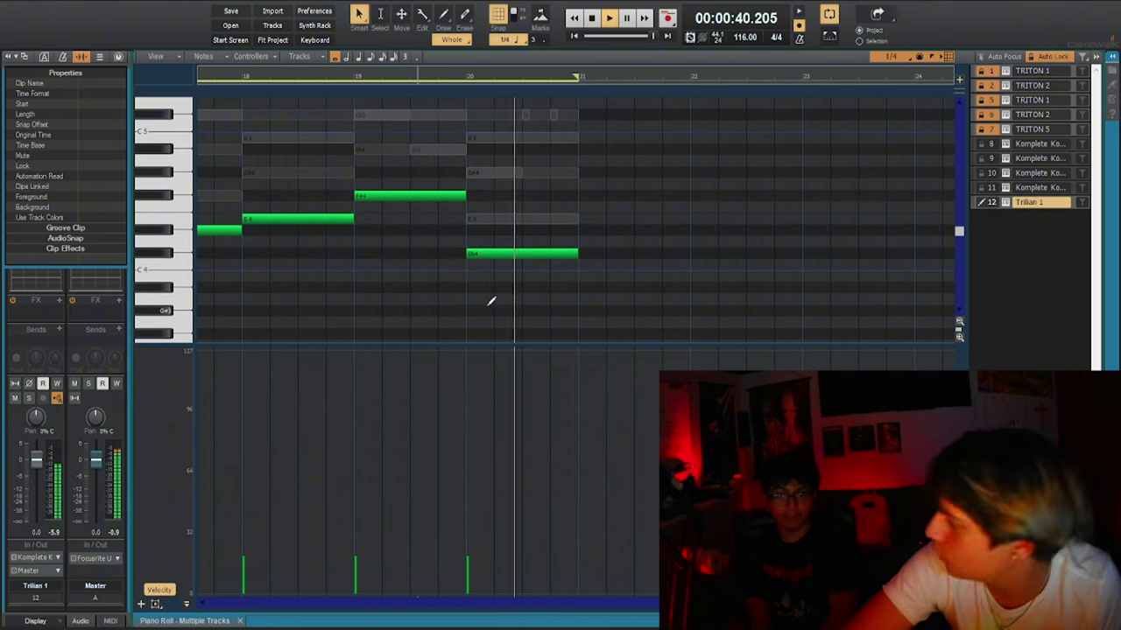
{"action": "key", "text": "d"}
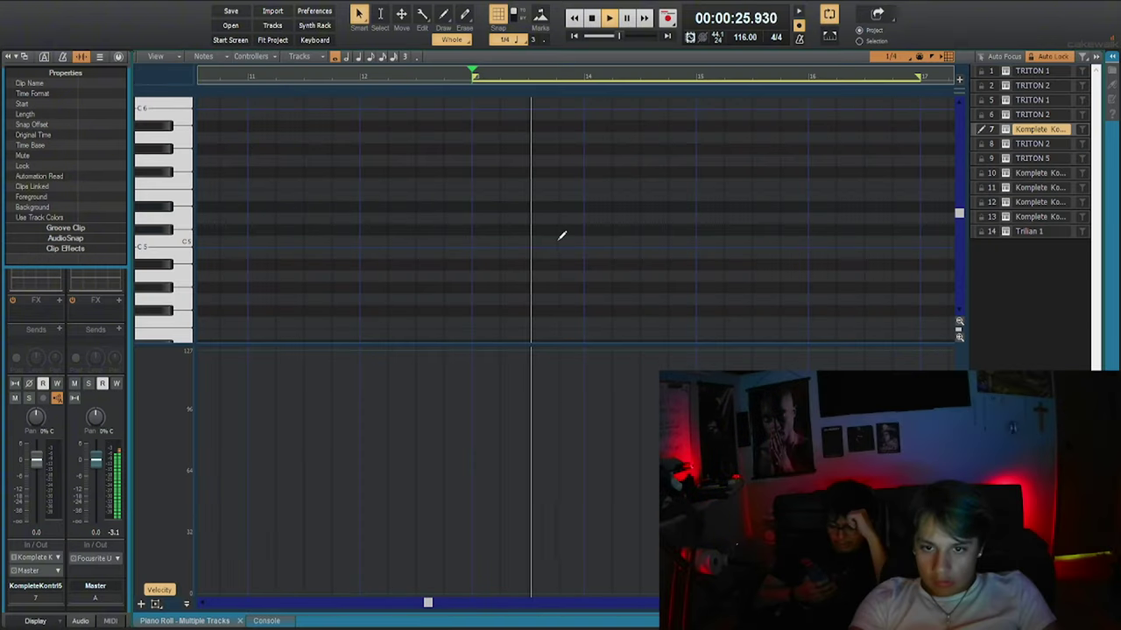
Add a quarter-note C5 hit on beat 4 of bar 13 on track 7 and audition it.
{"action": "left_click", "coordinate": [561, 240]}
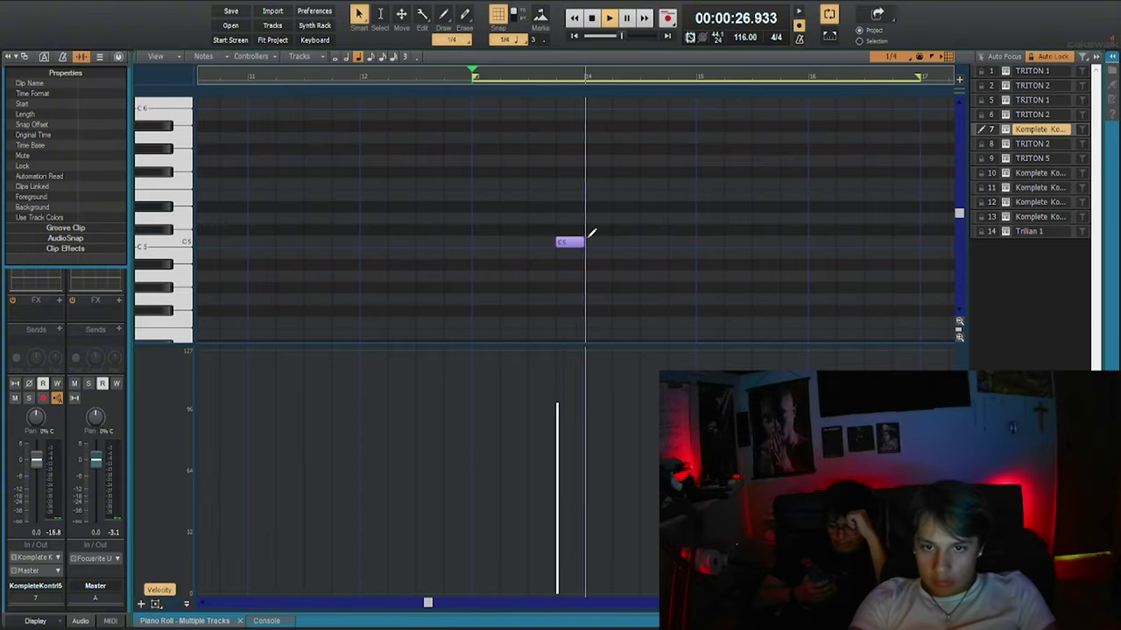
{"action": "key", "text": "space"}
{"action": "key", "text": "space"}
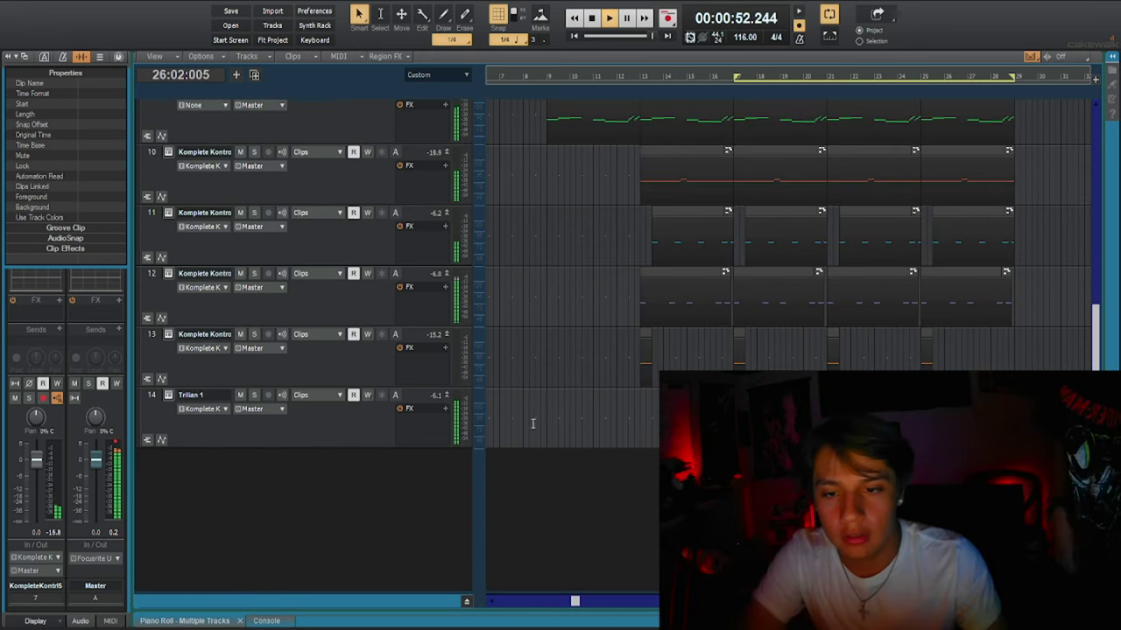
Insert audio track 15 below Trilian 1, with its output routed to Master and its input set to the Focusrite interface.
{"action": "scroll", "coordinate": [416, 430], "scroll_direction": "down", "scroll_amount": 1}
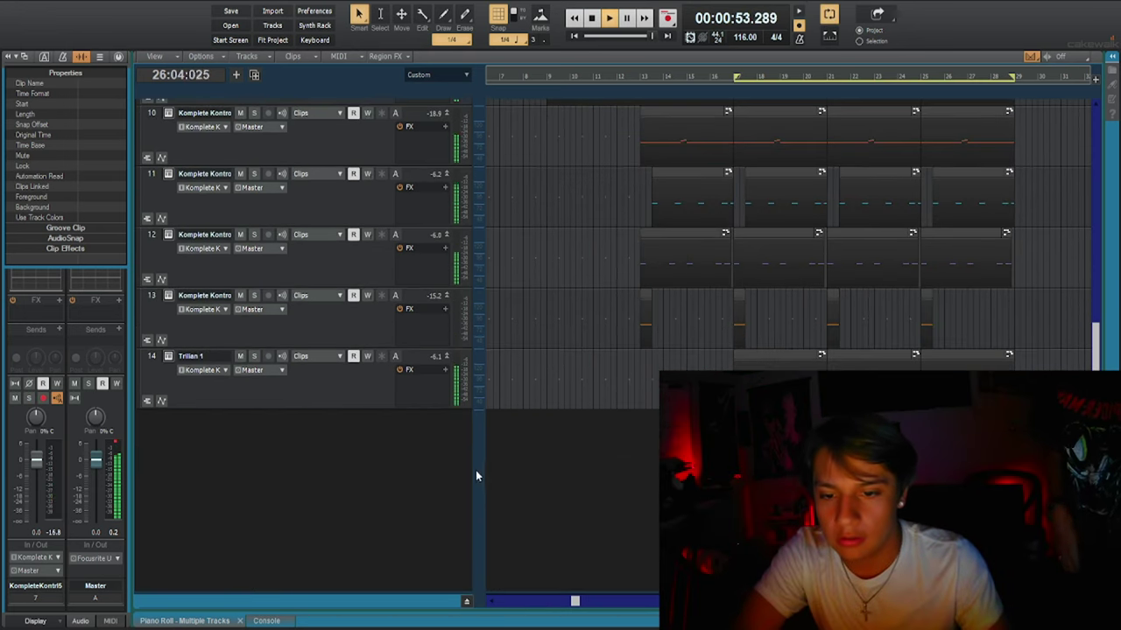
{"action": "double_click", "coordinate": [461, 448]}
{"action": "left_click", "coordinate": [246, 435]}
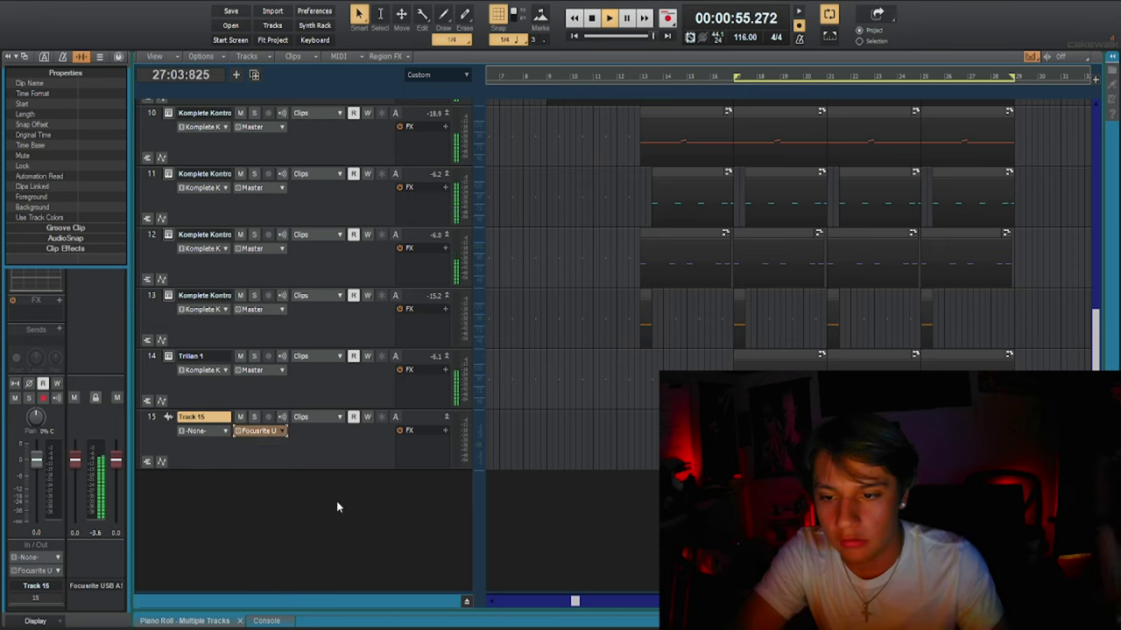
{"action": "left_click", "coordinate": [336, 500]}
{"action": "left_click", "coordinate": [222, 434]}
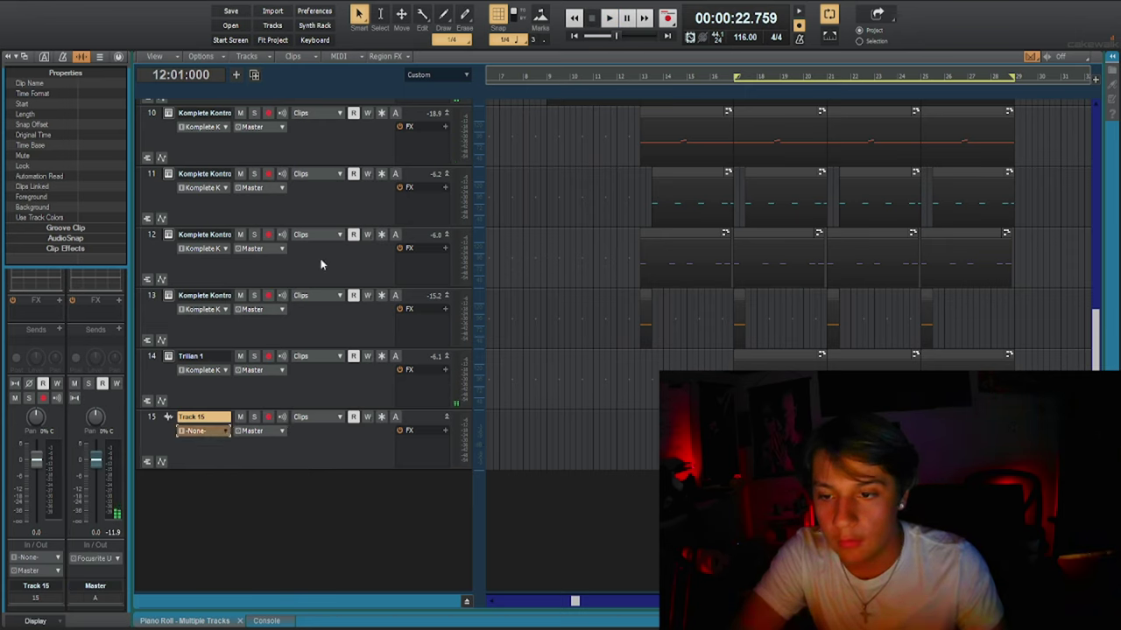
{"action": "left_click", "coordinate": [385, 239]}
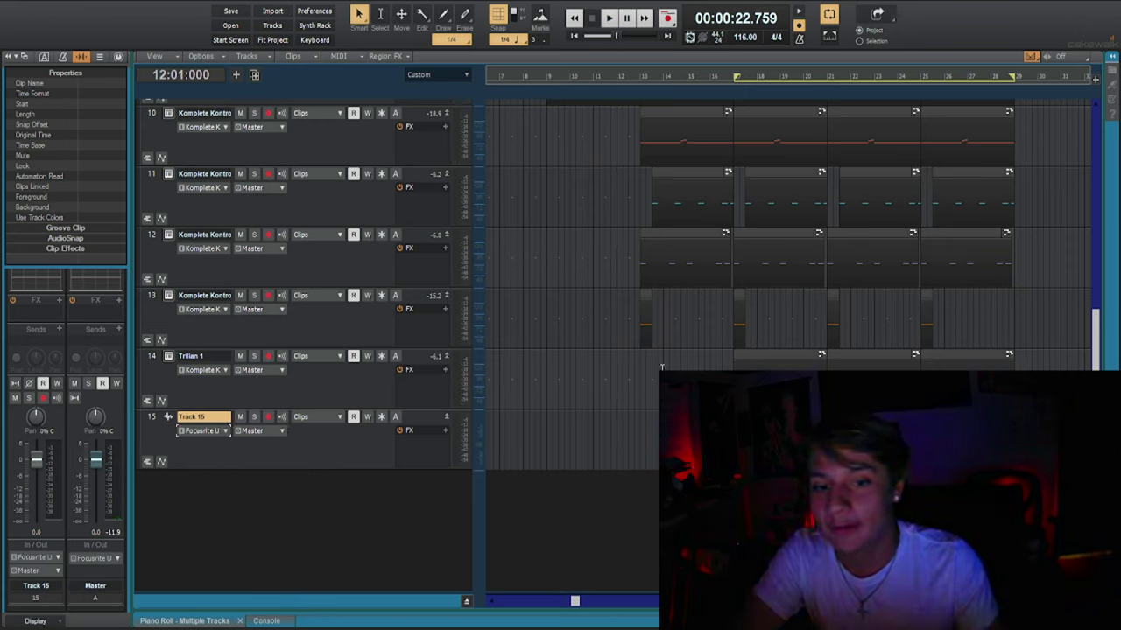
{"action": "key", "text": "space"}
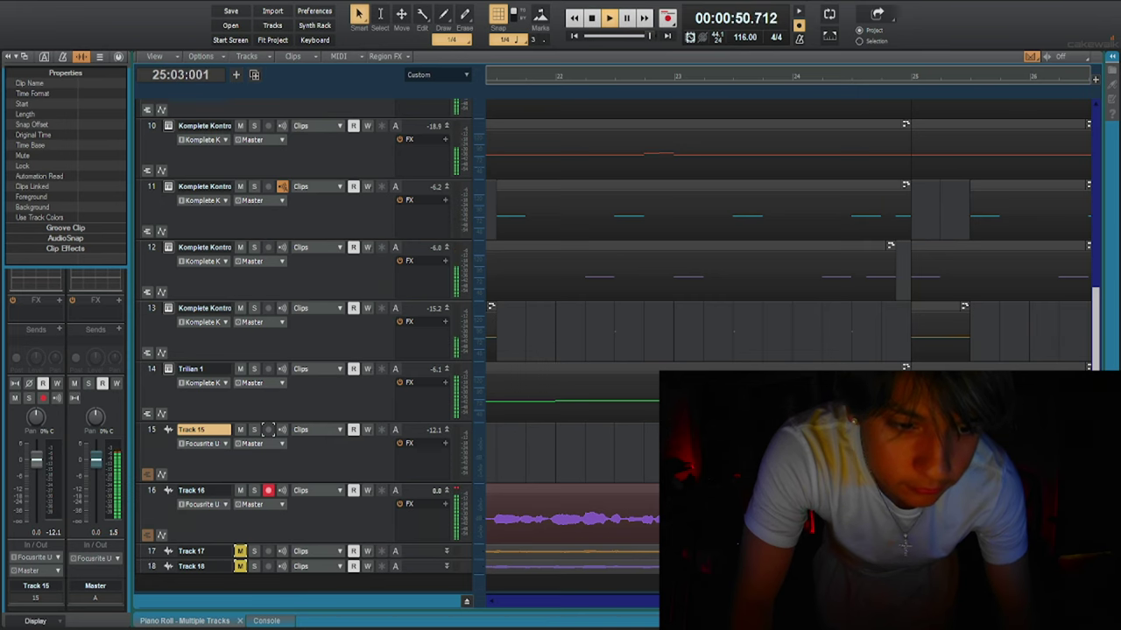
Examine the recorded audio clips on tracks 15 and 16 against the full arrangement during playback.
{"action": "scroll", "coordinate": [787, 263], "scroll_direction": "down", "scroll_amount": 2}
{"action": "scroll", "coordinate": [786, 263], "scroll_direction": "down", "scroll_amount": 1}
{"action": "scroll", "coordinate": [786, 262], "scroll_direction": "down", "scroll_amount": 1}
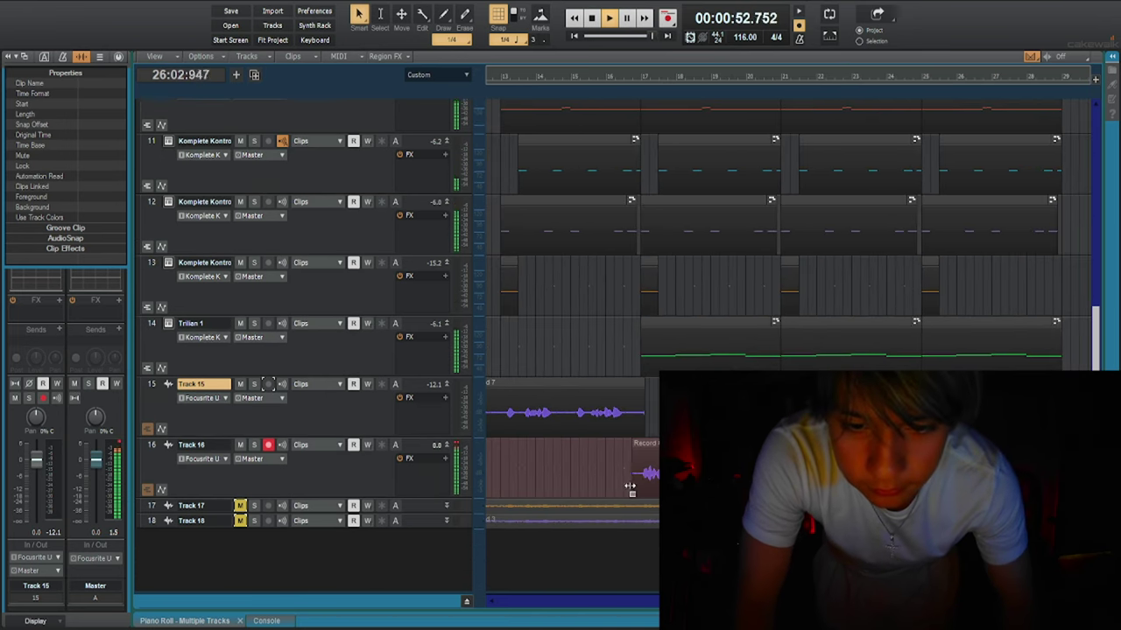